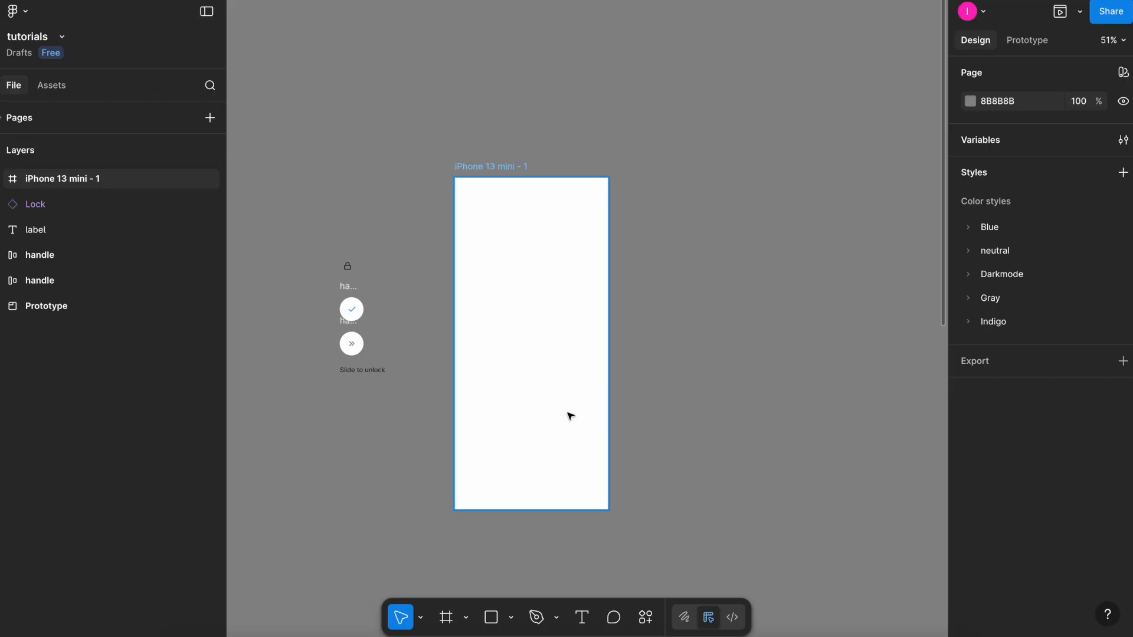
Draw a frame about 285 × 72 near the bottom of the phone screen and set its corner radius to 999.
scroll(584, 408, up, 3)
scroll(586, 410, left, 2)
key(f)
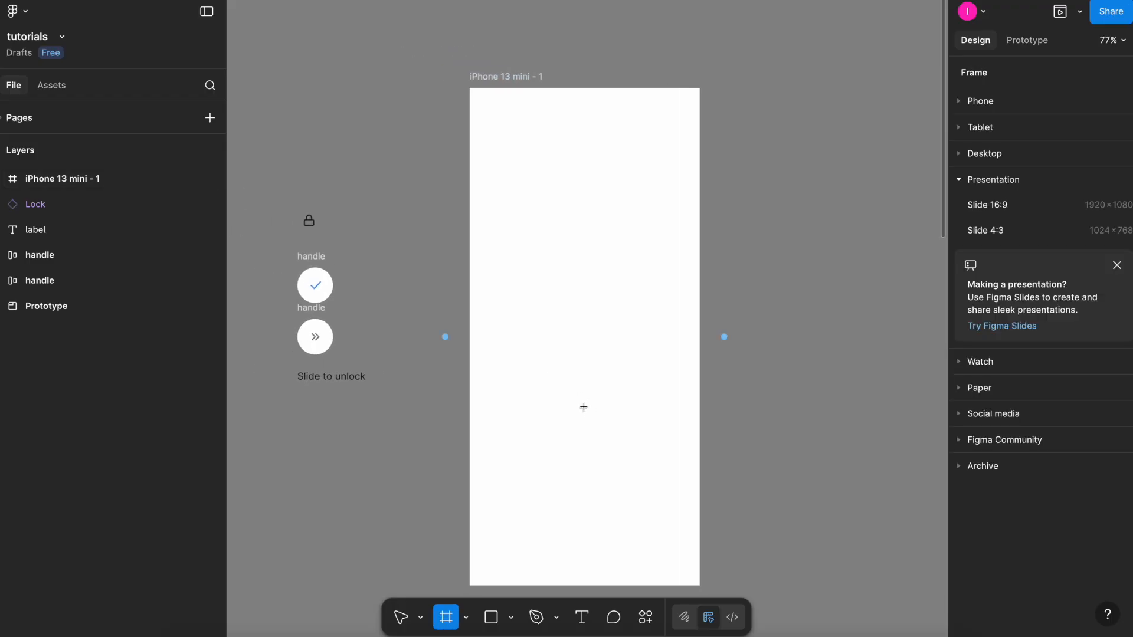
scroll(582, 405, down, 2)
scroll(581, 405, right, 1)
mouse_move(464, 465)
mouse_down()
mouse_move(620, 514)
mouse_move(639, 509)
mouse_up()
scroll(1071, 474, down, 1)
click(1051, 501)
drag(771, 284, 770, 306)
click(1070, 471)
text(99)
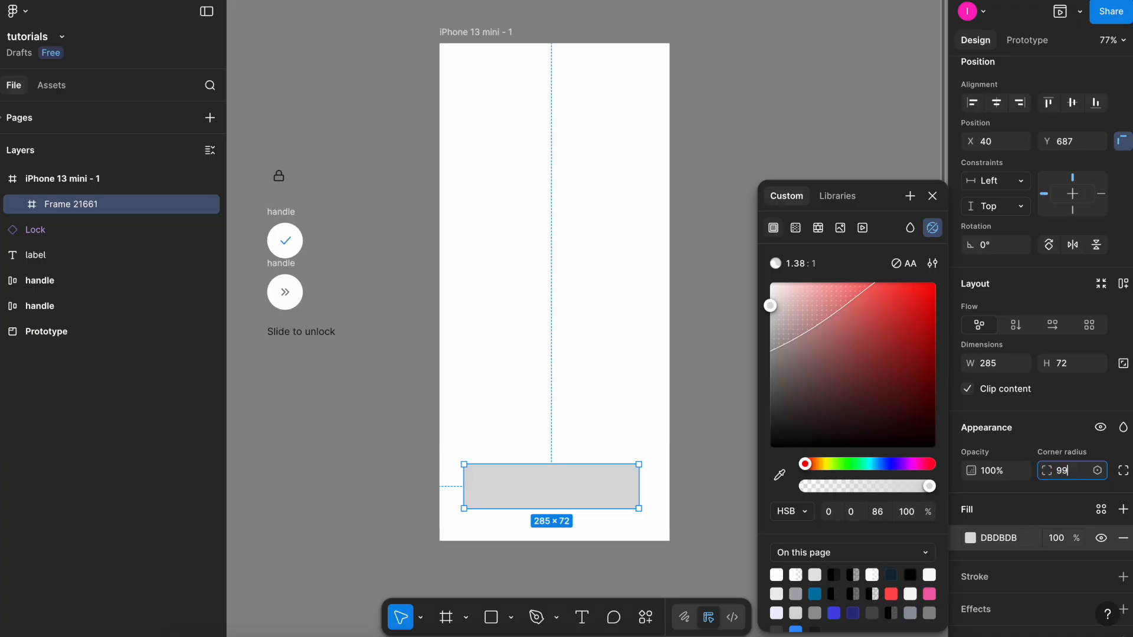
text(9)
key(Return)
key(Escape)
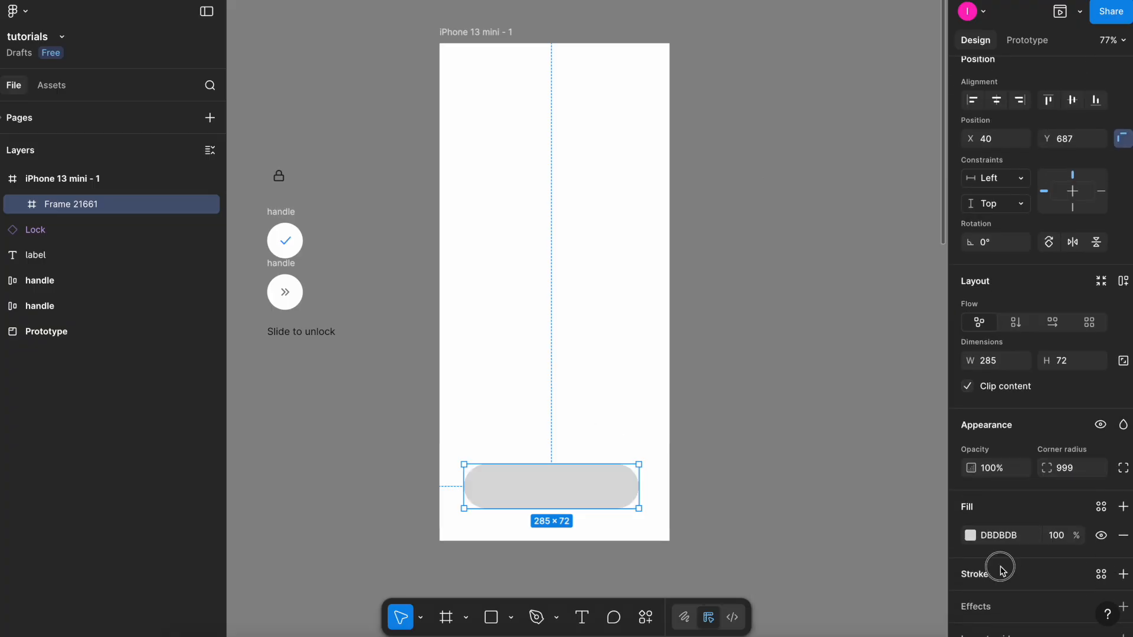
click(999, 576)
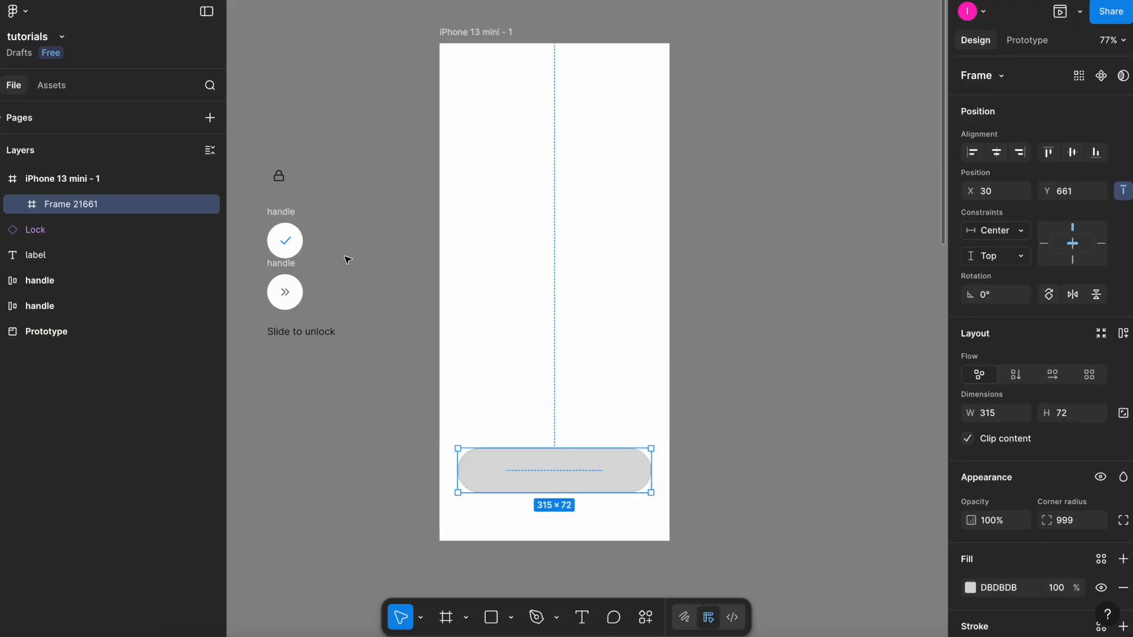
Move the chevron handle into the pill frame and align it to the pill's left edge.
click(286, 211)
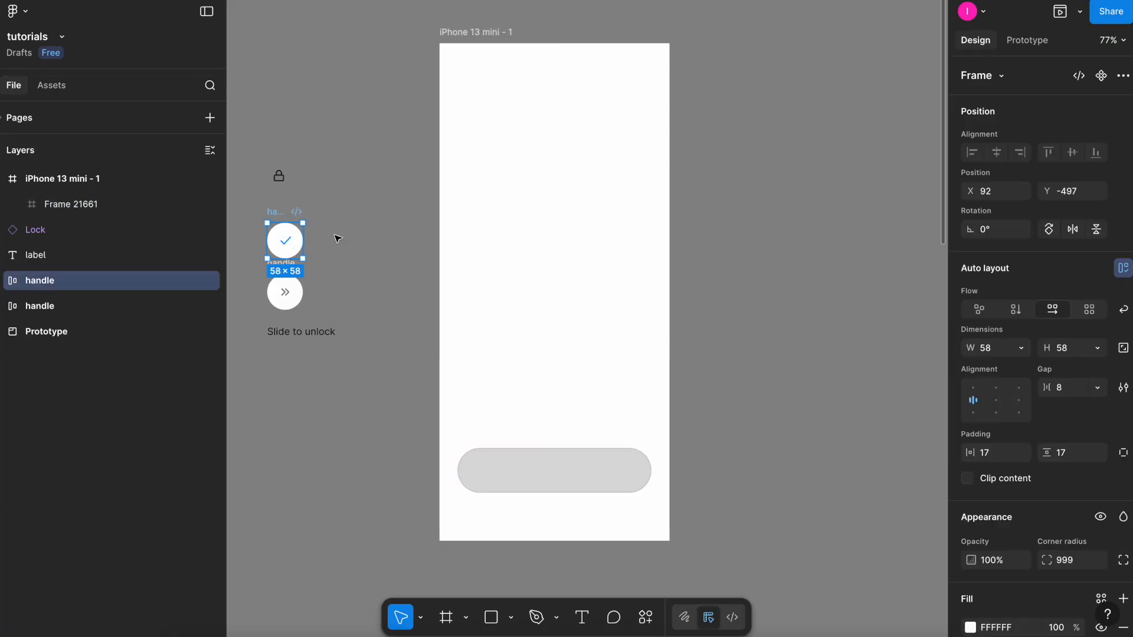
click(322, 287)
click(292, 265)
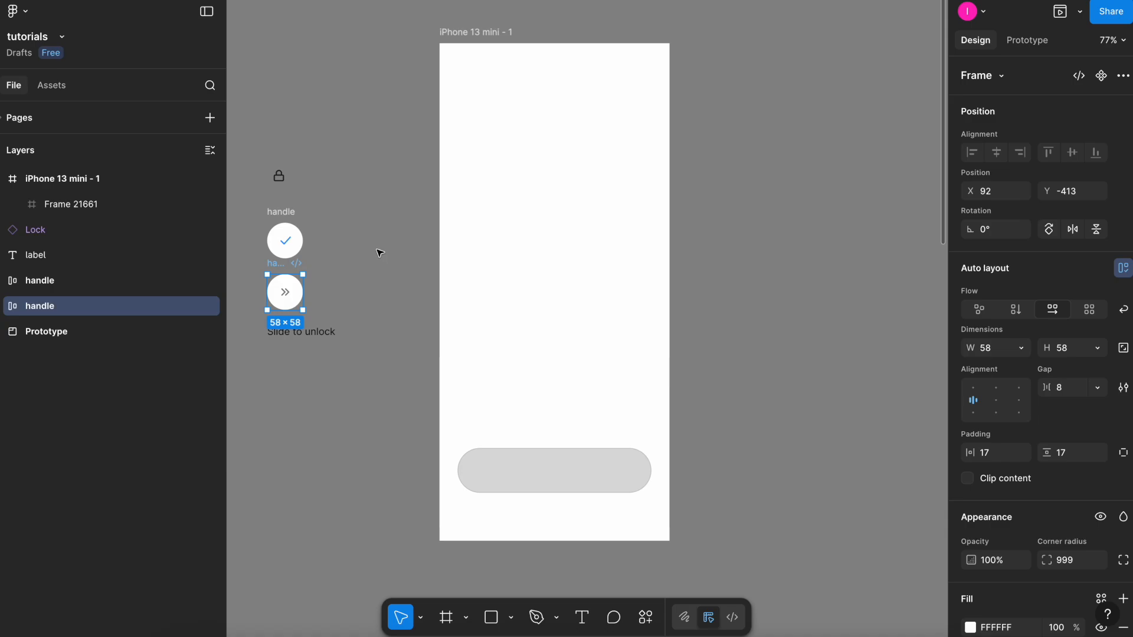
key(Delete)
click(515, 465)
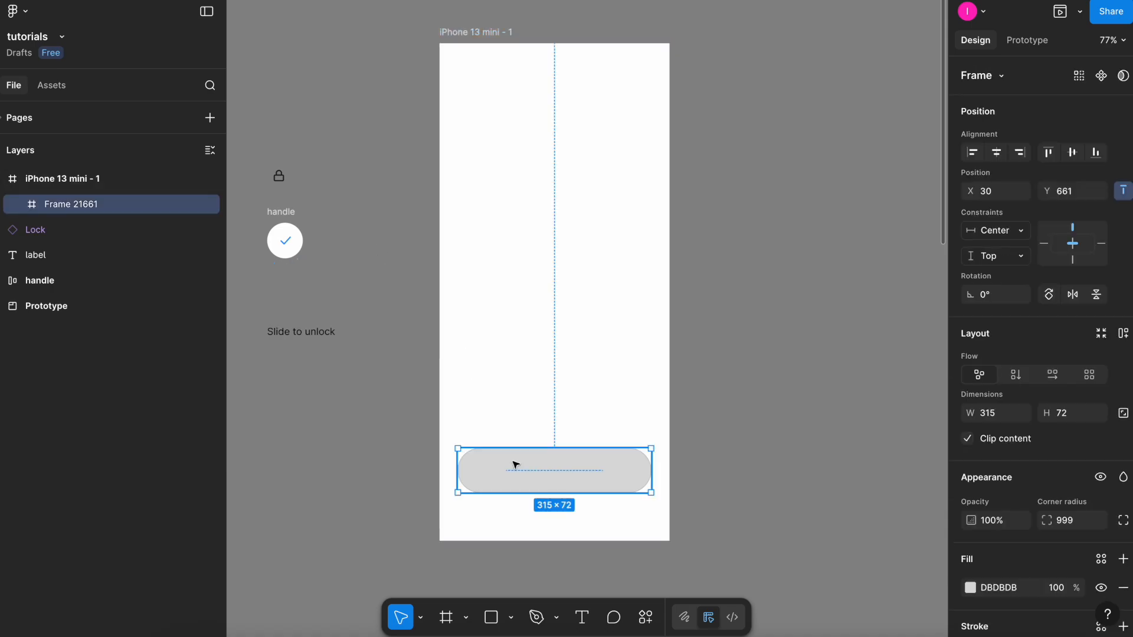
key(super+v)
click(973, 154)
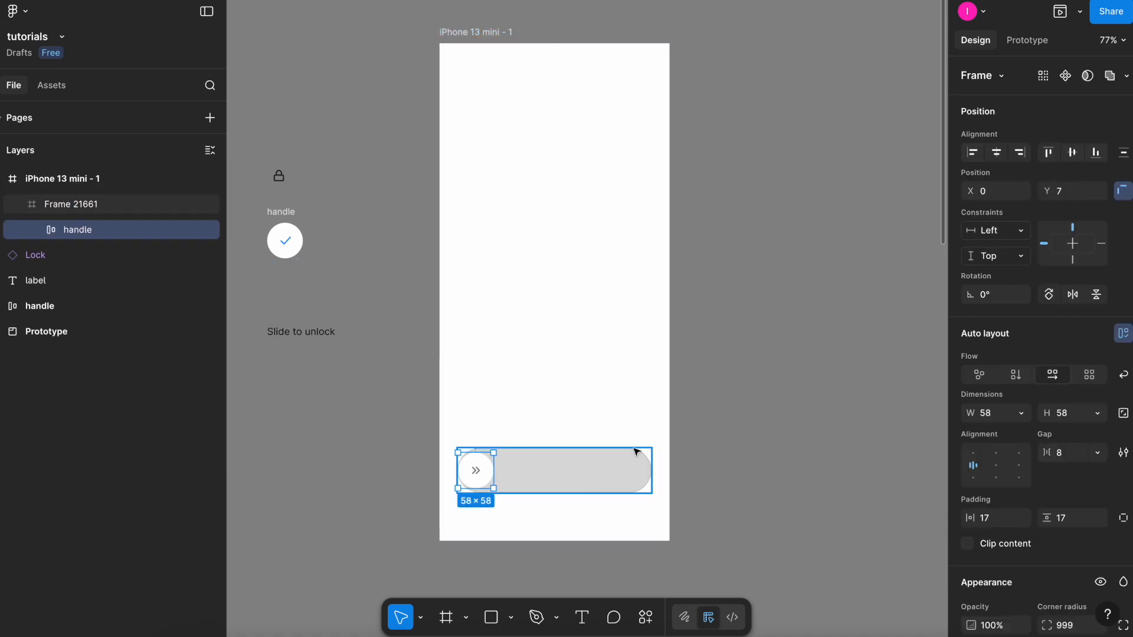
Copy the 'Slide to unlock' label into the pill frame, centred.
click(392, 306)
scroll(393, 306, up, 1)
click(311, 347)
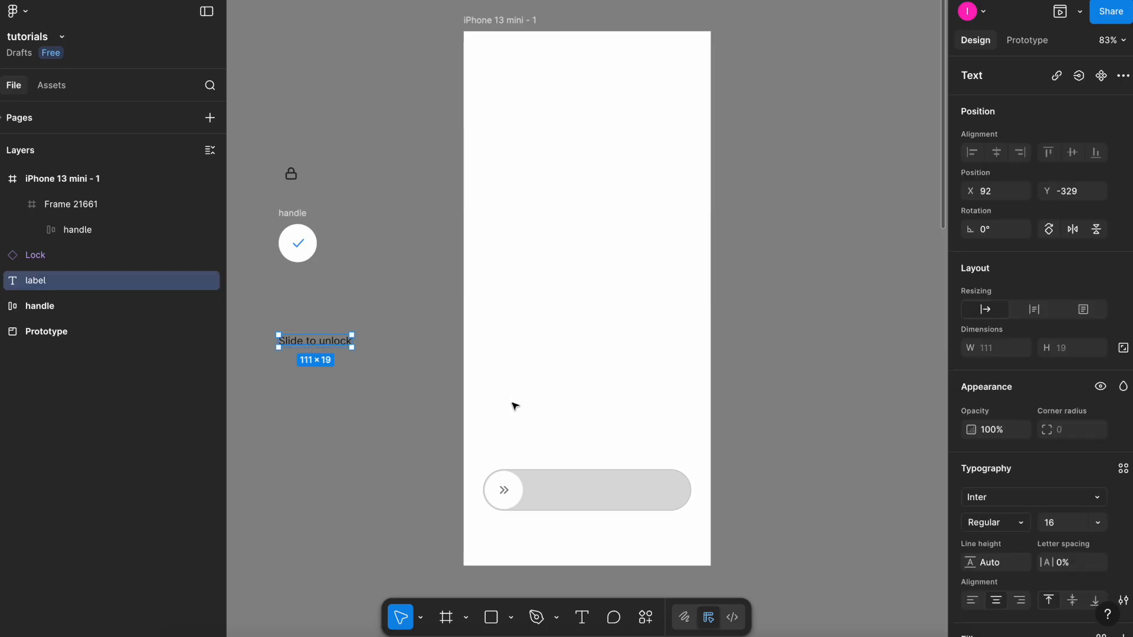
click(559, 492)
key(super+v)
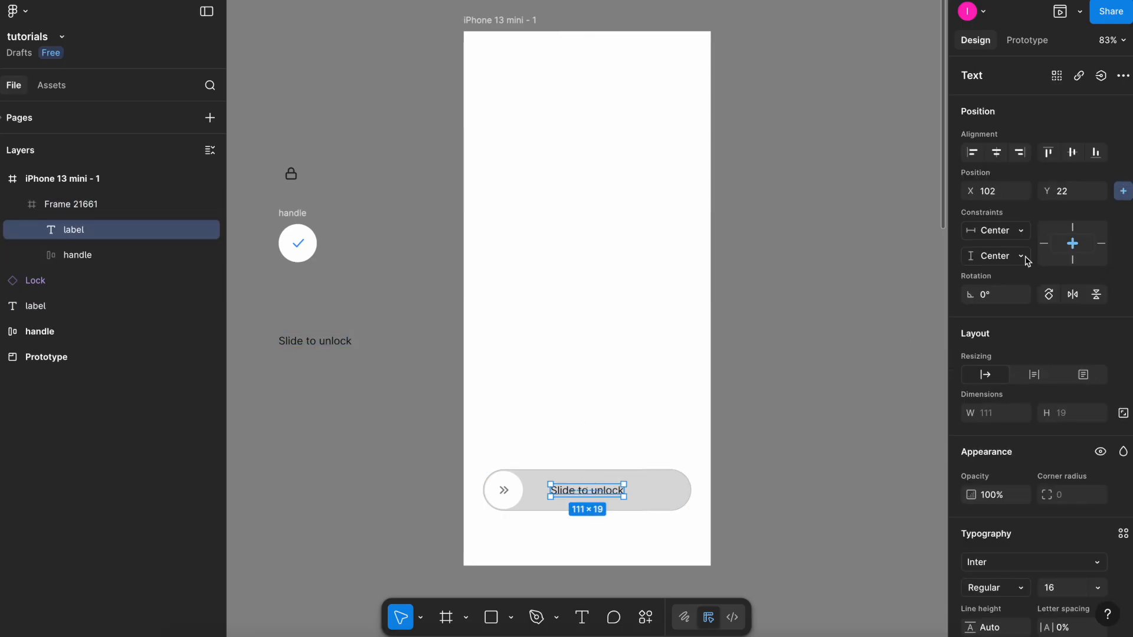
click(435, 232)
Move the lock icon into the middle of the phone screen.
click(290, 174)
drag(291, 173, 573, 281)
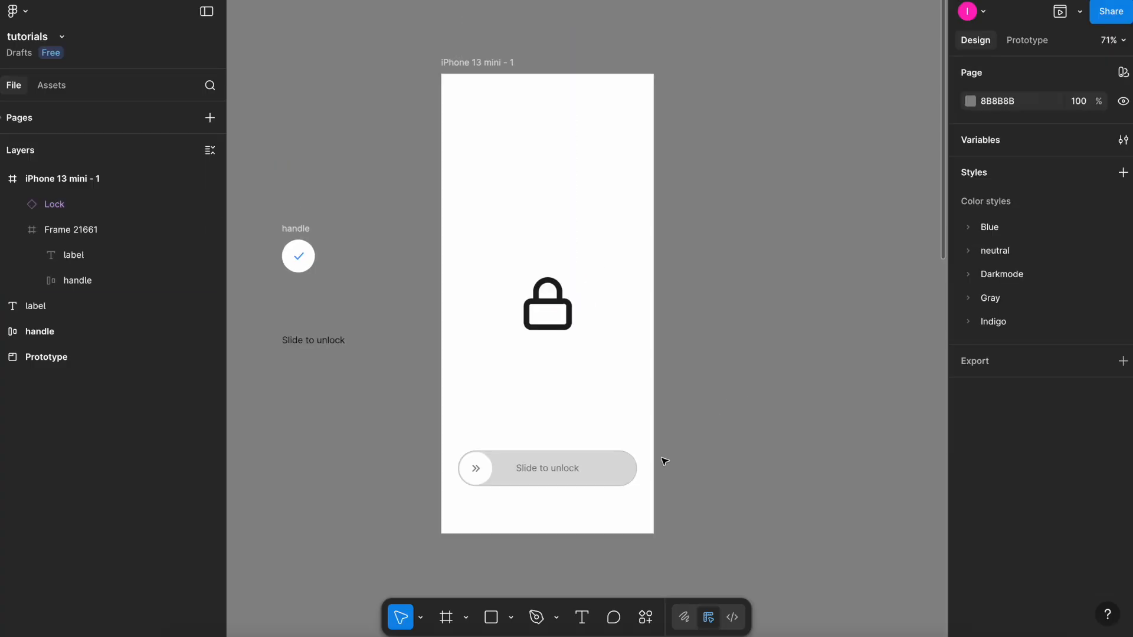
Draw a 58 × 58 circle above the pill and fill it with blue 3694FF.
scroll(536, 493, up, 6)
key(r)
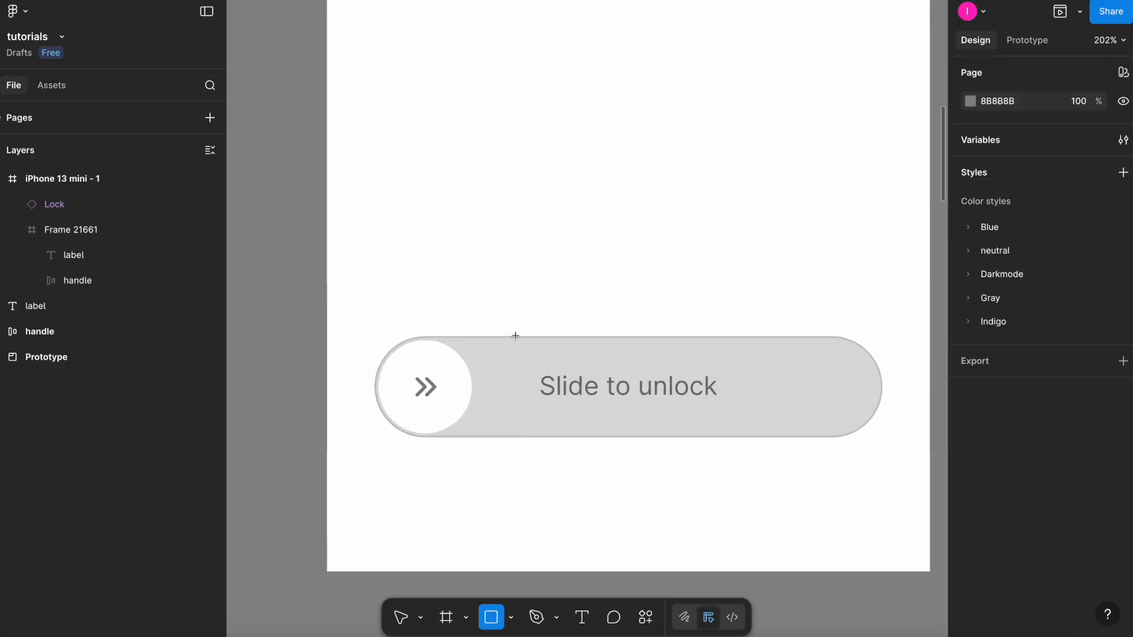
drag(433, 241, 501, 310)
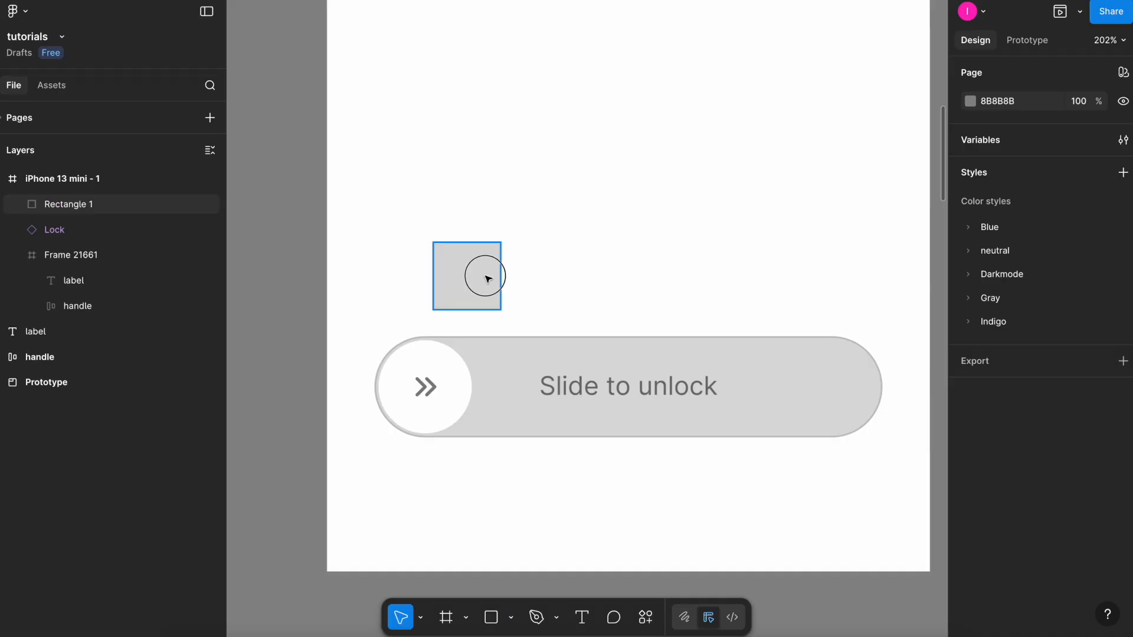
double_click(462, 393)
click(483, 295)
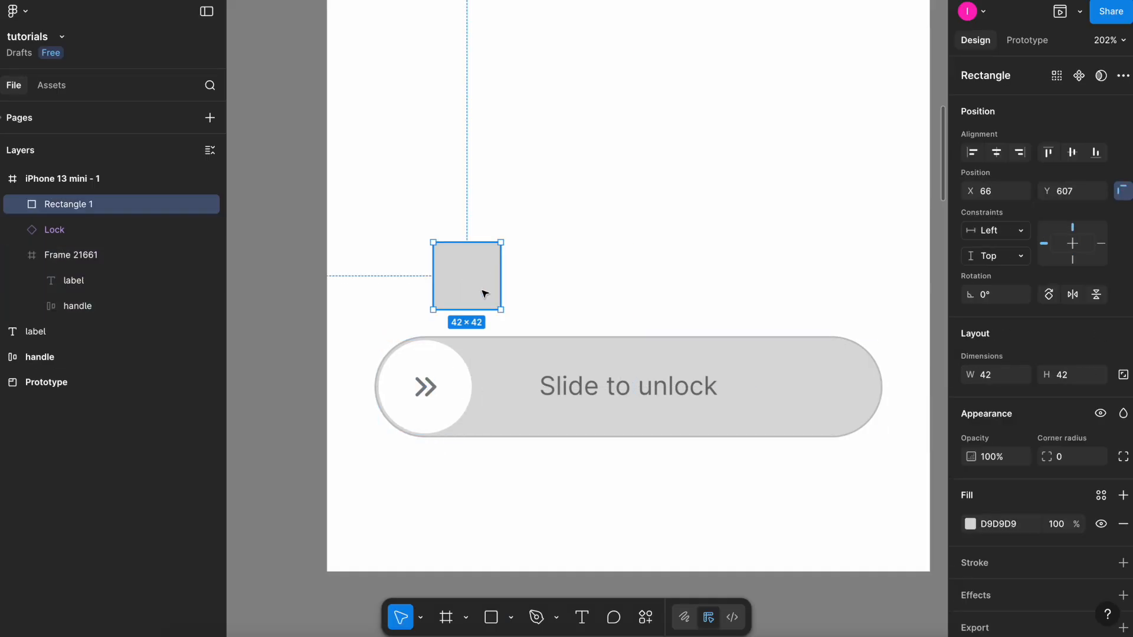
drag(509, 230, 489, 272)
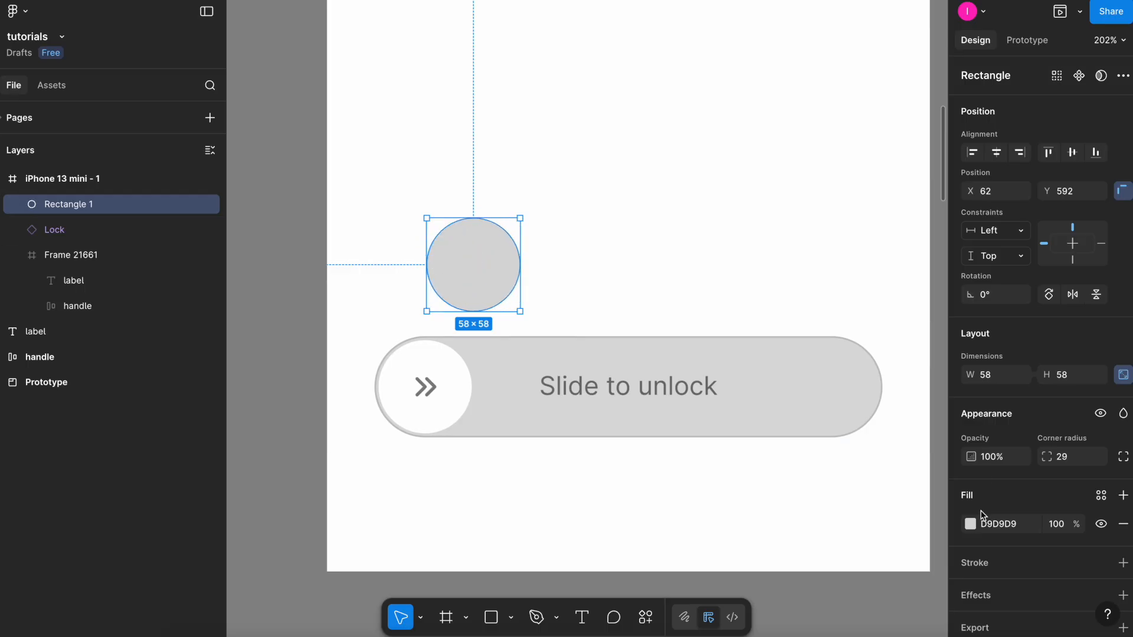
click(970, 524)
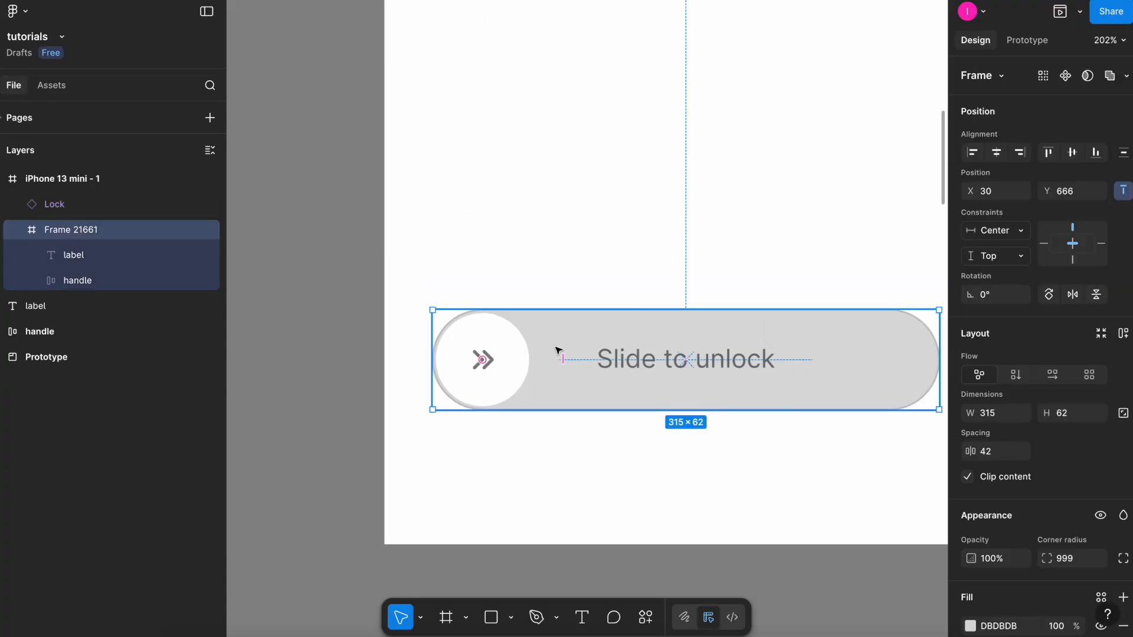
Place the blue circle inside the pill behind the handle and rename it fill.
key(ctrl+v)
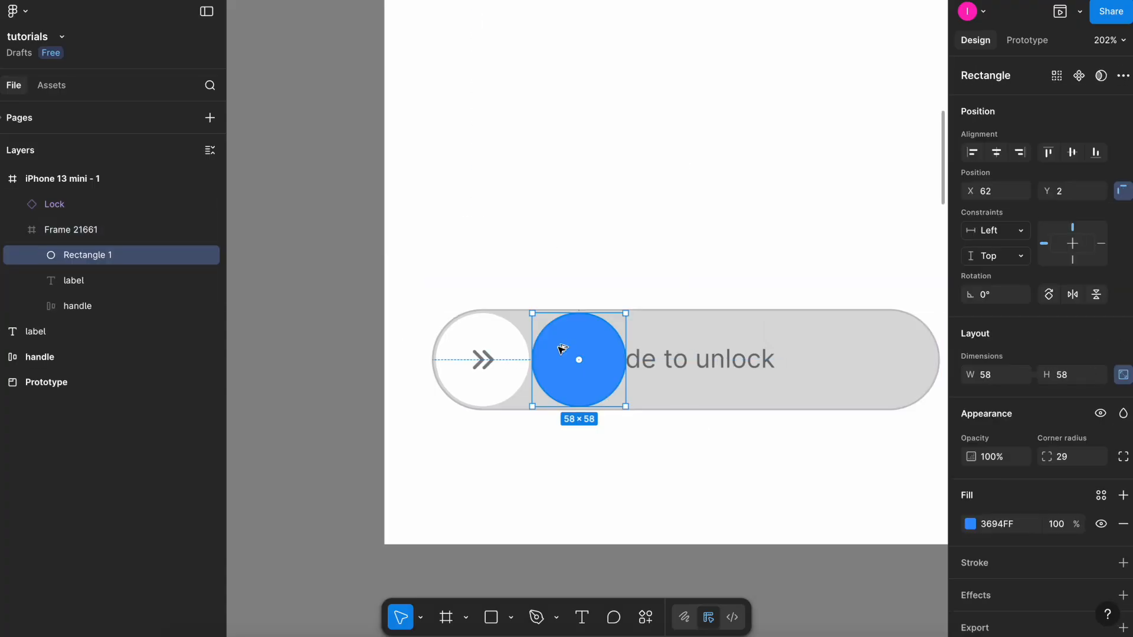
key(ctrl+shift+[)
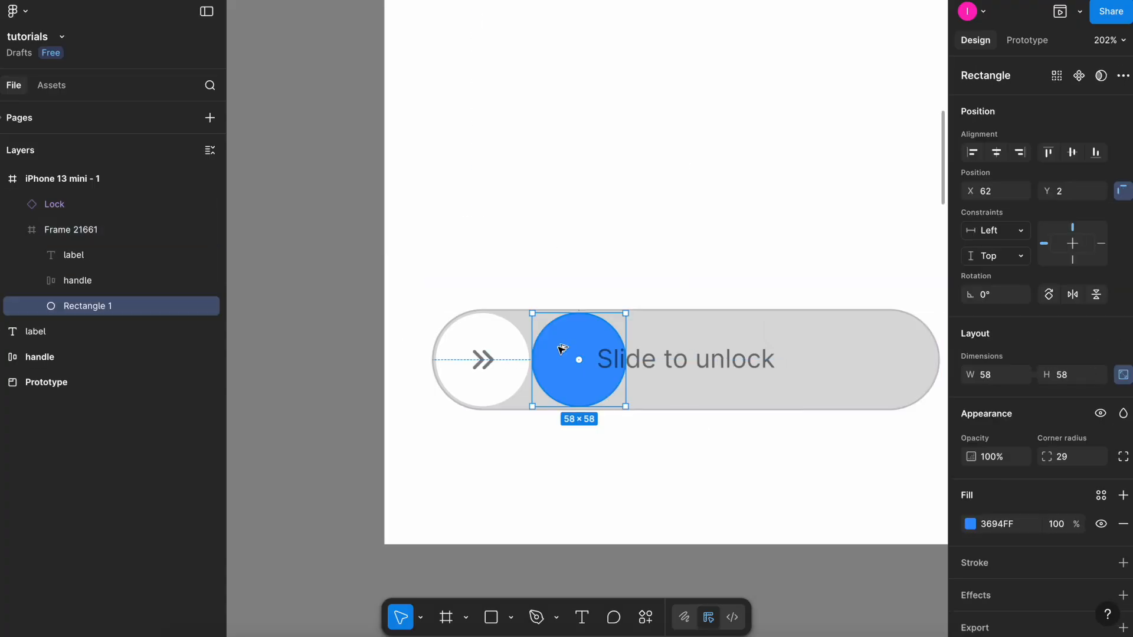
double_click(89, 306)
key(BackSpace)
text(fill)
key(Return)
Duplicate the phone screen beside the original as a second screen.
shift+click(485, 361)
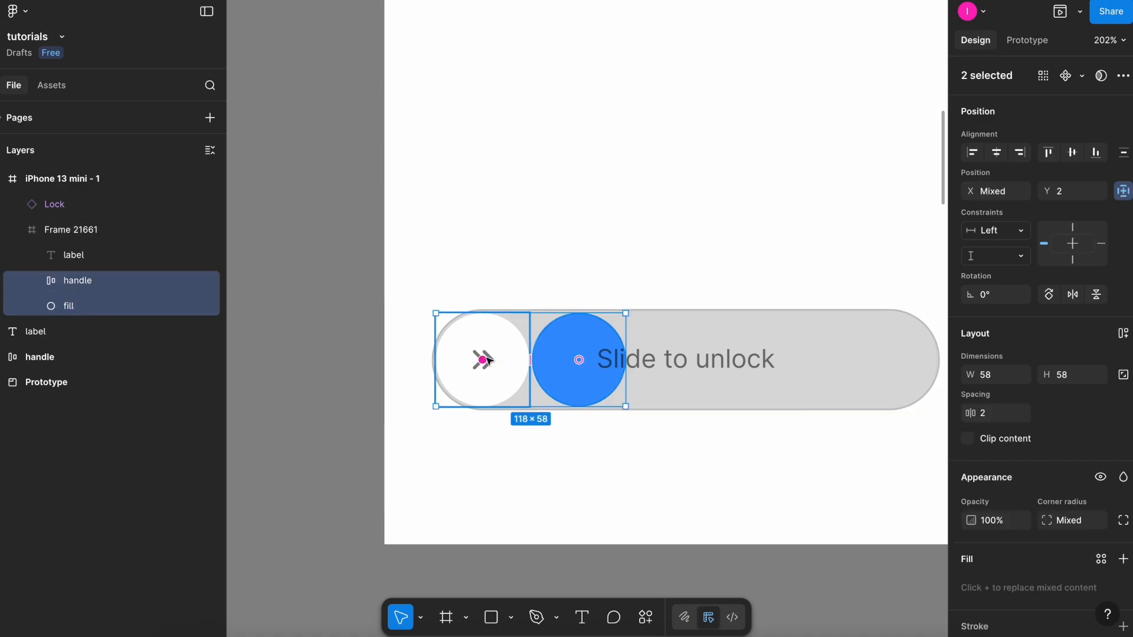
key(shift+1)
click(437, 101)
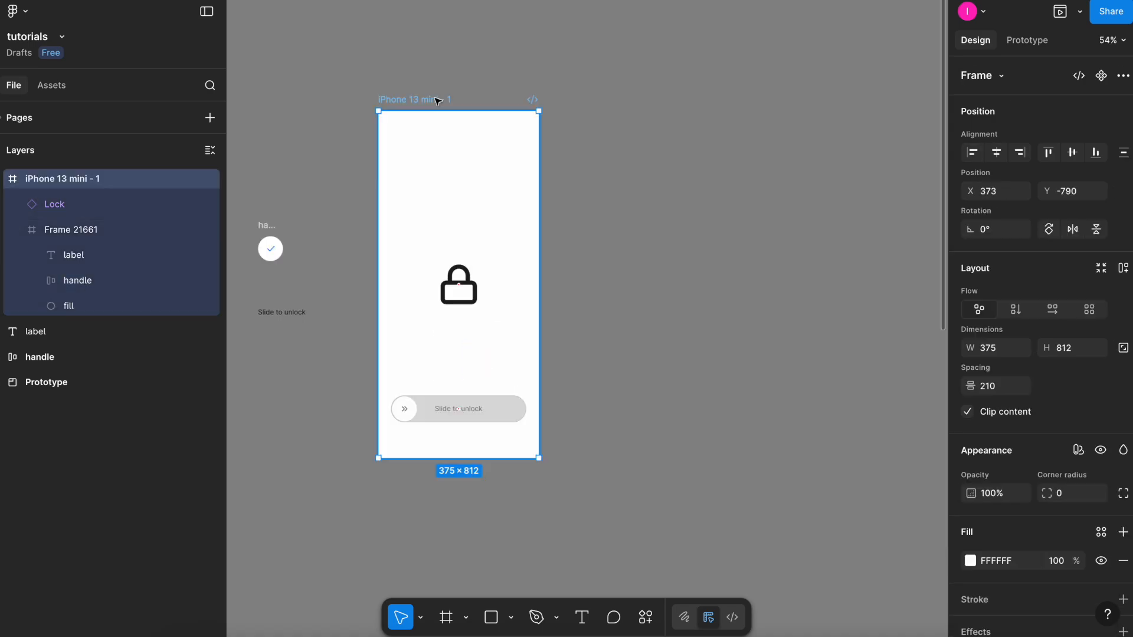
drag(437, 102, 637, 127)
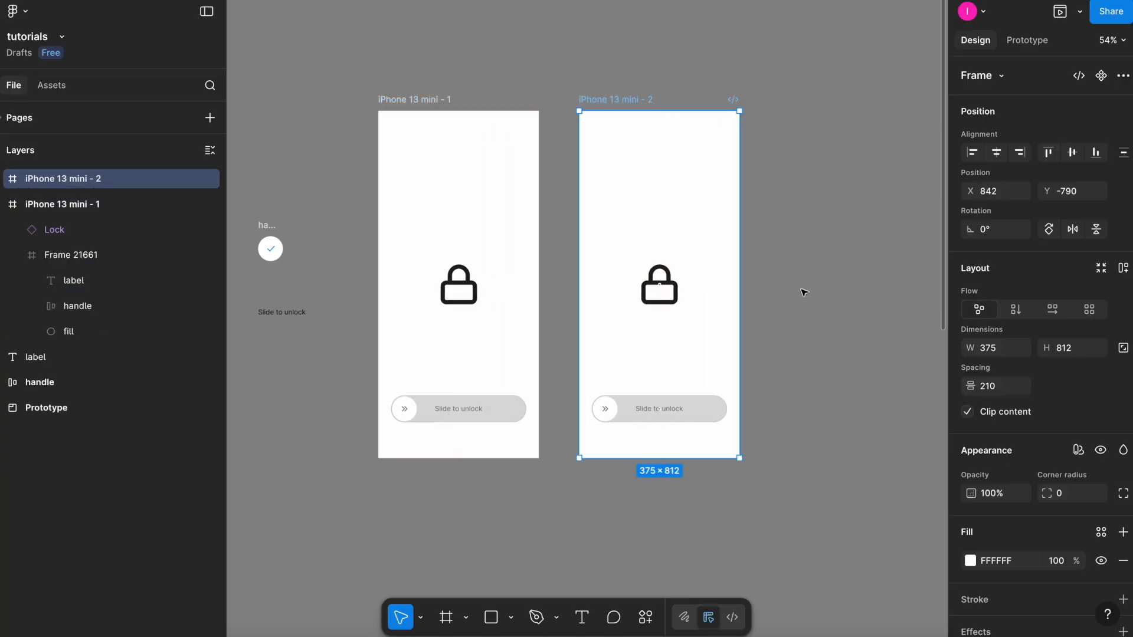
Replace the second screen's chevron handle with the checkmark handle.
scroll(554, 330, up, 3)
scroll(554, 330, left, 2)
key(Escape)
click(317, 301)
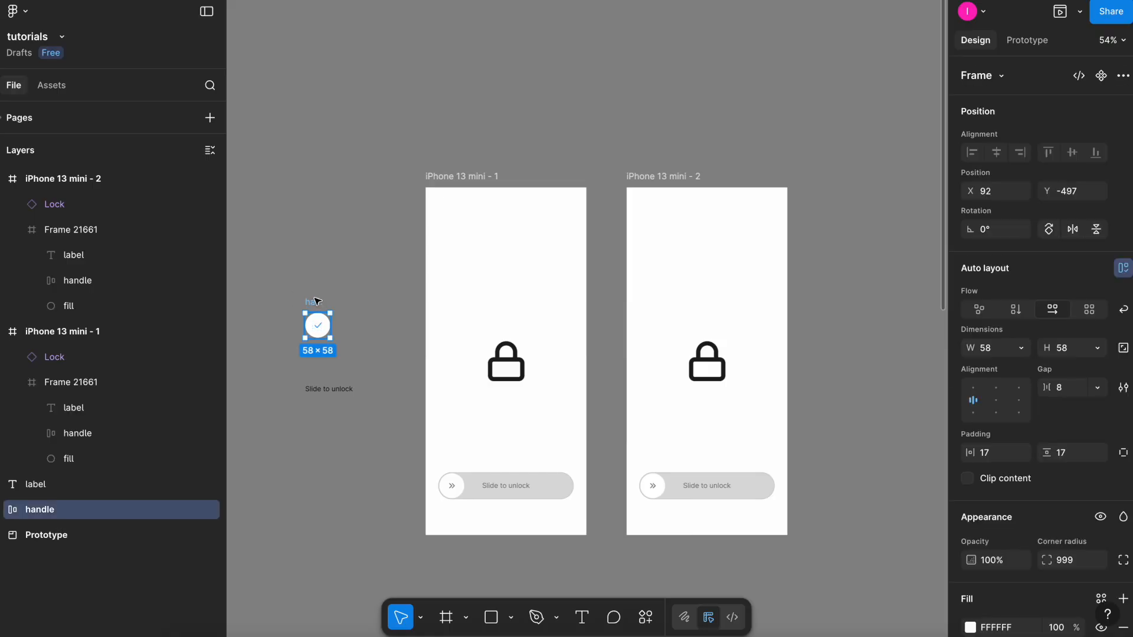
key(Delete)
click(661, 487)
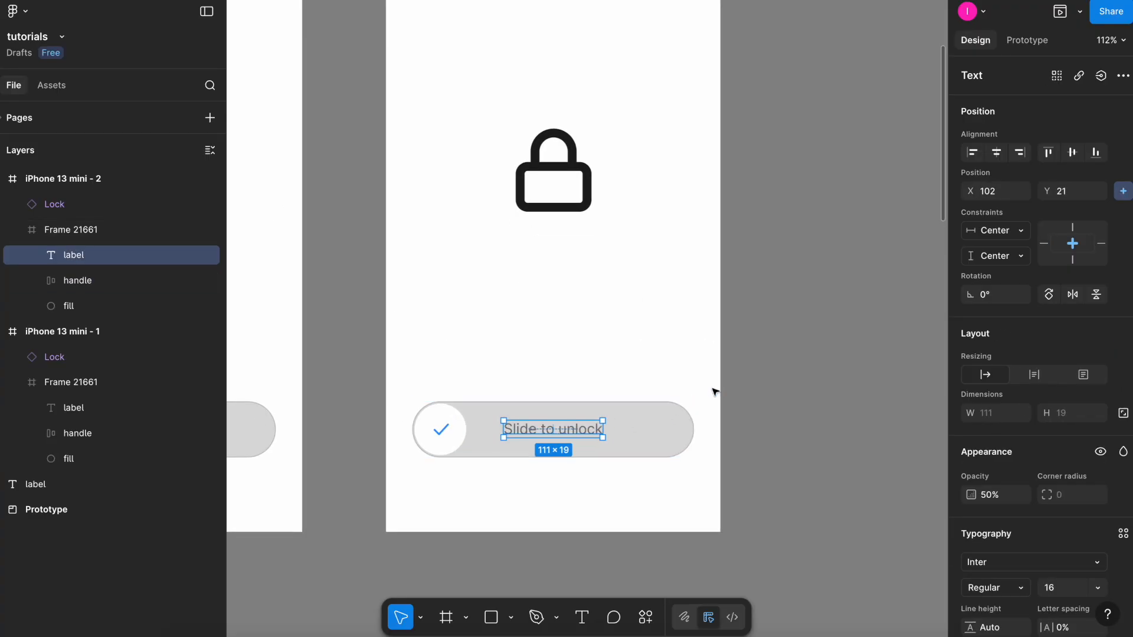
Change the second screen's label text to 'Unlocked!' and set its opacity to 100%.
key(BackSpace)
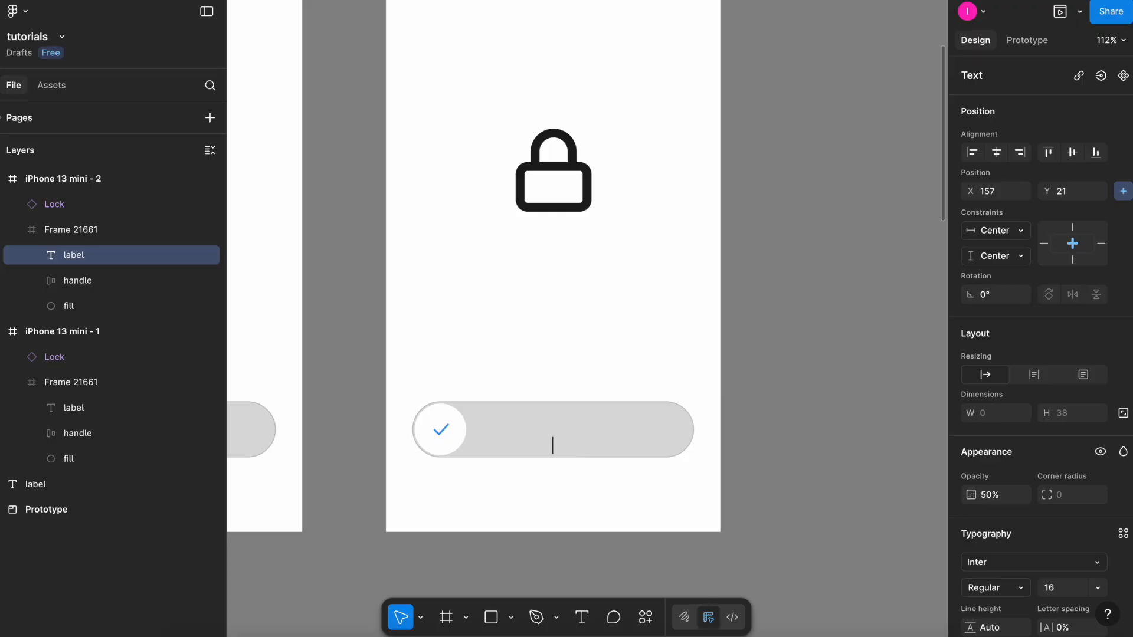
text(Unlocked!)
key(Escape)
key(0)
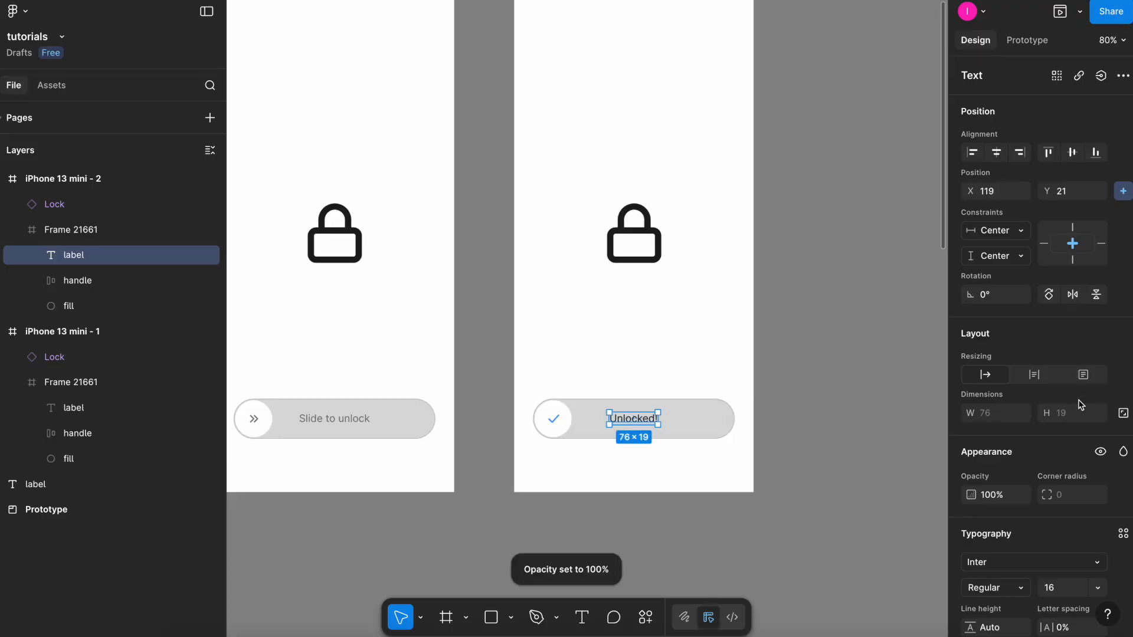
Set the 'Unlocked!' label's text colour to white.
scroll(1032, 354, down, 5)
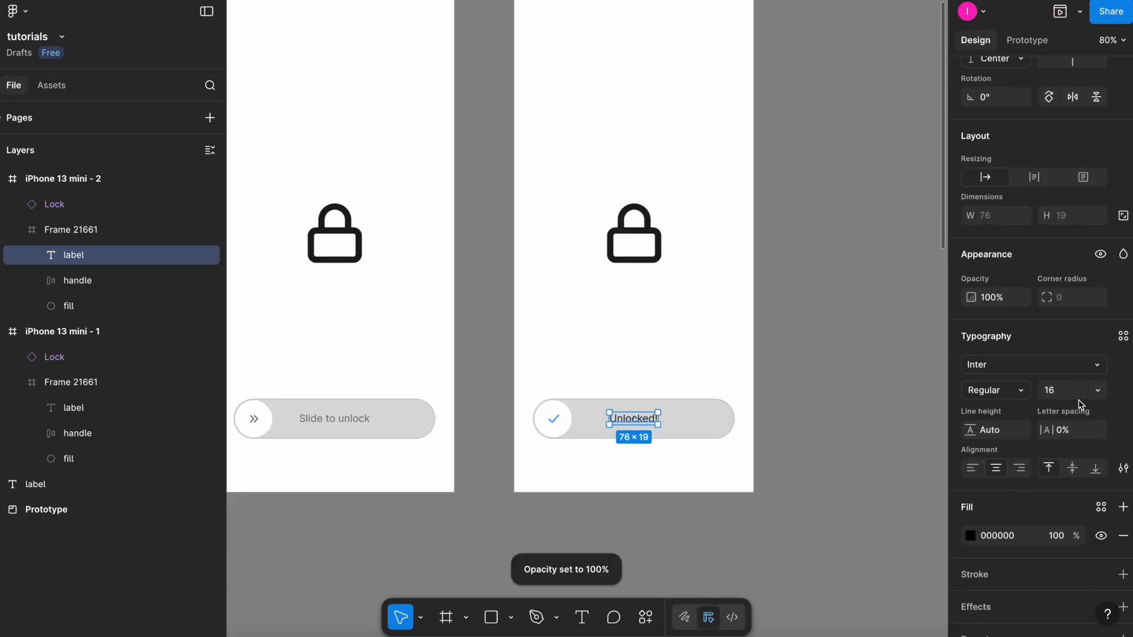
click(969, 536)
click(641, 400)
Stretch the blue fill circle across the whole pill to about 313 px wide.
scroll(641, 398, down, 2)
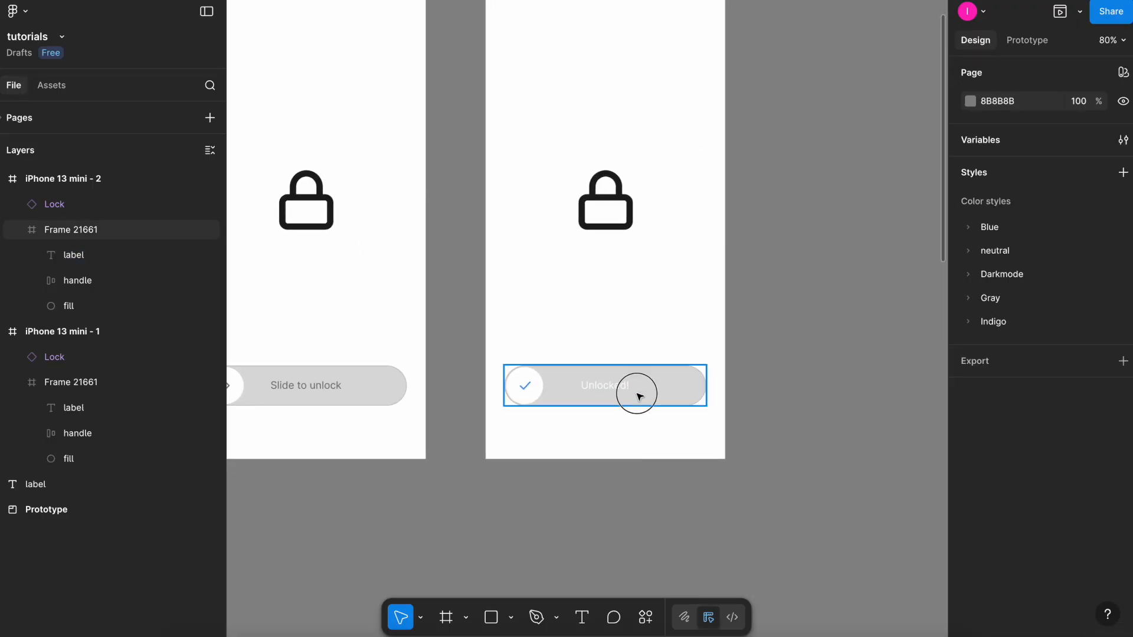
click(118, 306)
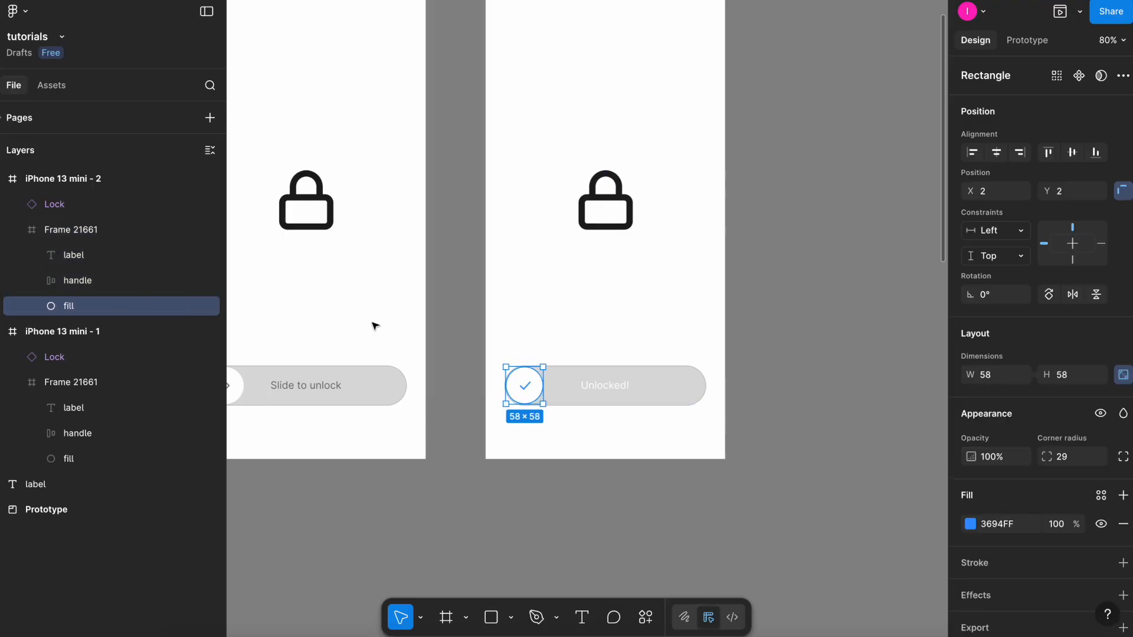
scroll(531, 385, up, 3)
drag(552, 385, 832, 385)
Move the checkmark handle to the right end of the second screen's pill.
scroll(534, 411, up, 3)
scroll(531, 409, up, 2)
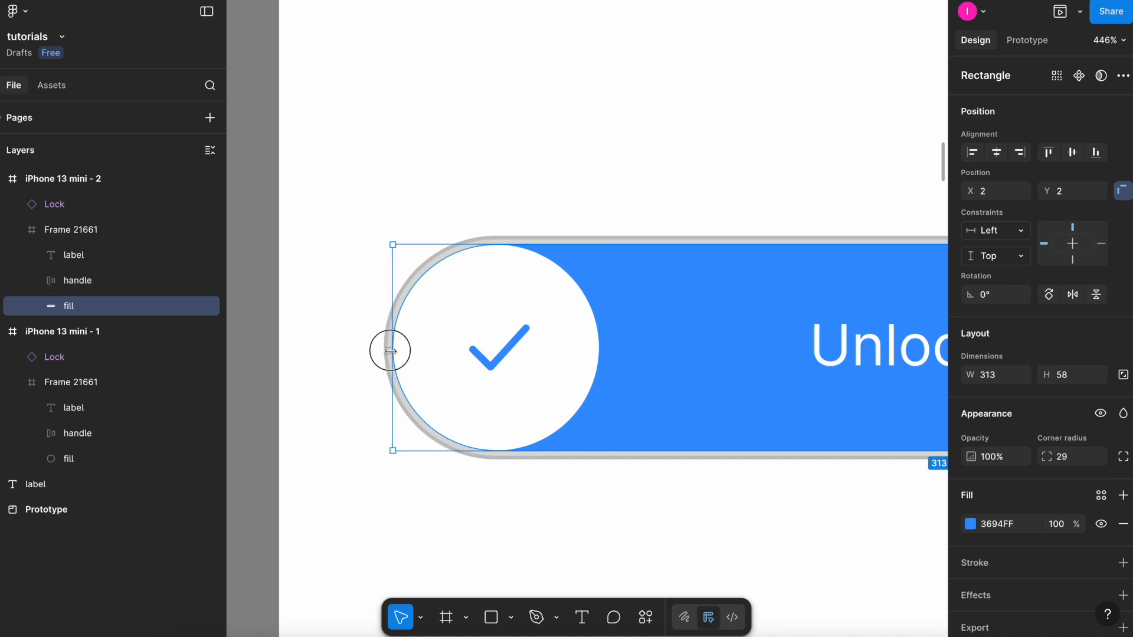
scroll(380, 346, down, 5)
click(425, 434)
drag(427, 434, 690, 448)
Duplicate the second screen as a third screen and delete its lock icon.
scroll(505, 401, down, 5)
click(488, 116)
drag(488, 116, 676, 144)
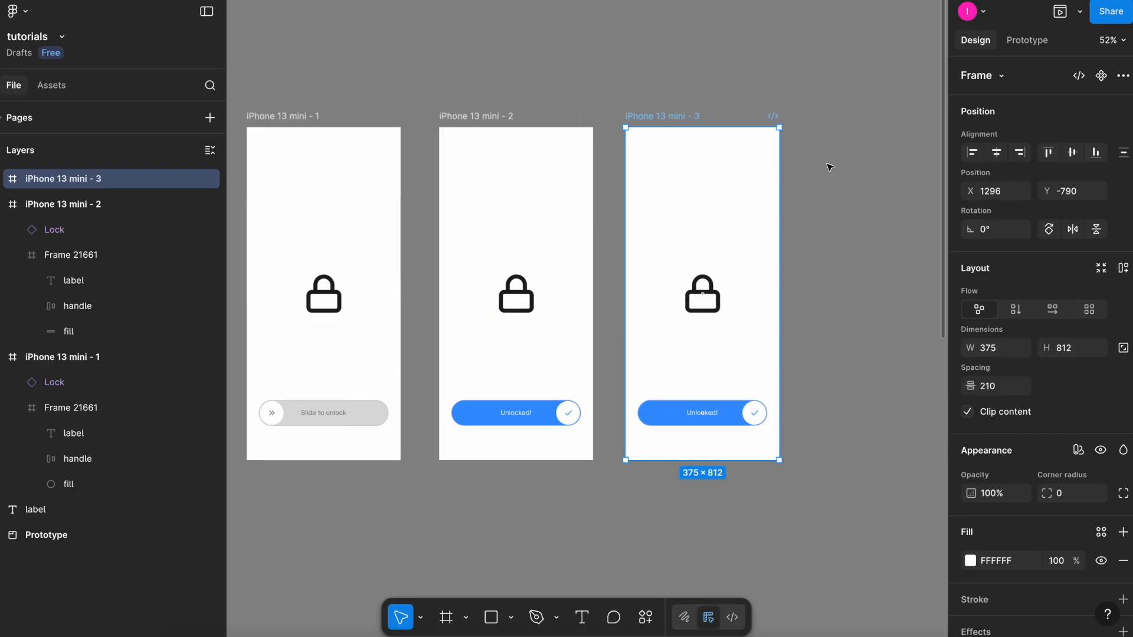
click(714, 296)
key(Delete)
Move the third screen's pill down below the screen's visible area.
click(720, 401)
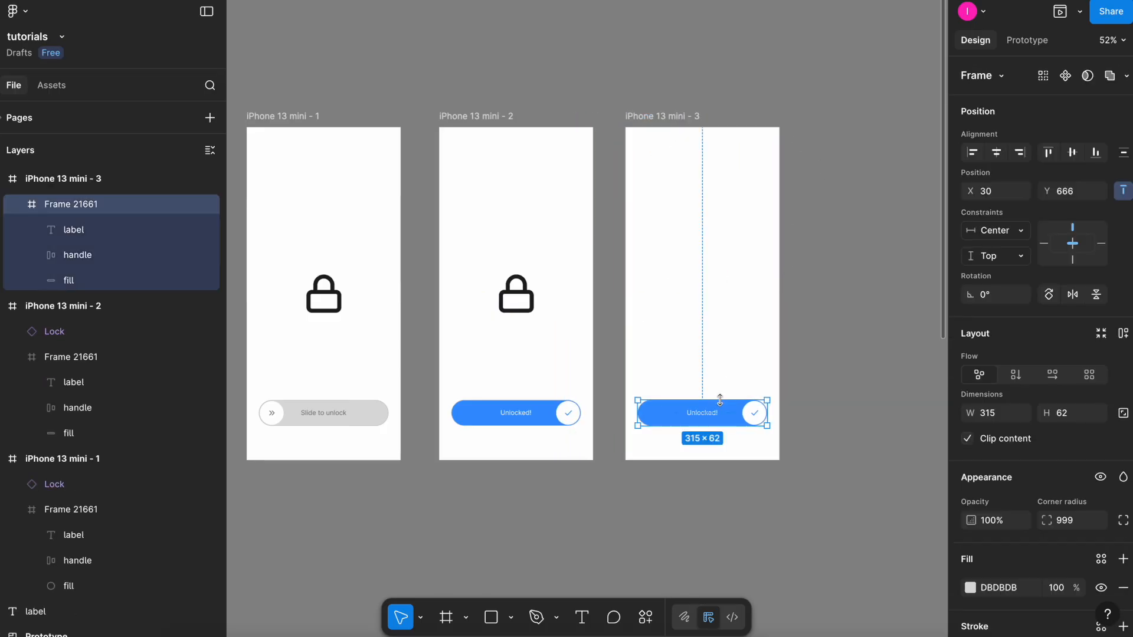
drag(720, 400, 721, 500)
click(806, 442)
key(shift+1)
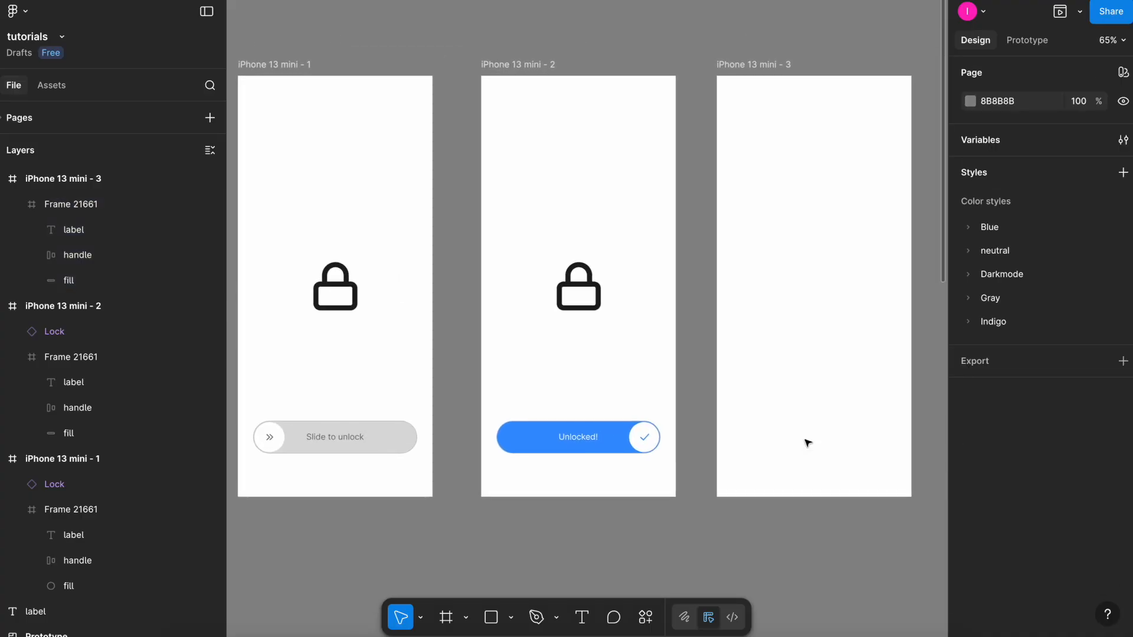
Add an On drag interaction on the first screen's handle that navigates to iPhone 13 mini - 2.
double_click(326, 440)
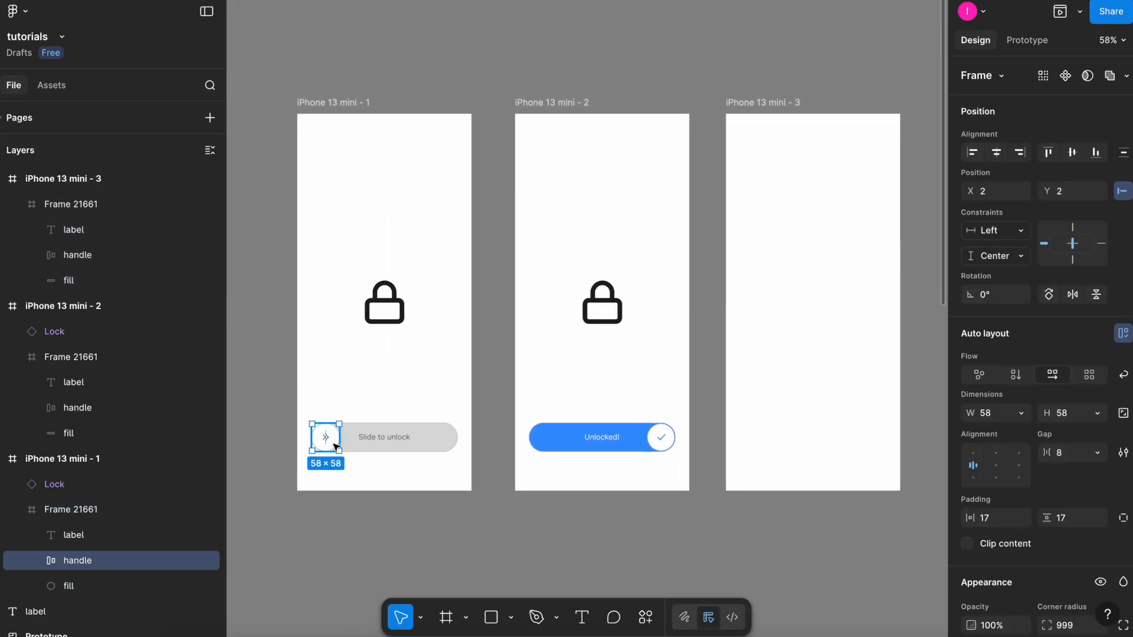
click(1025, 41)
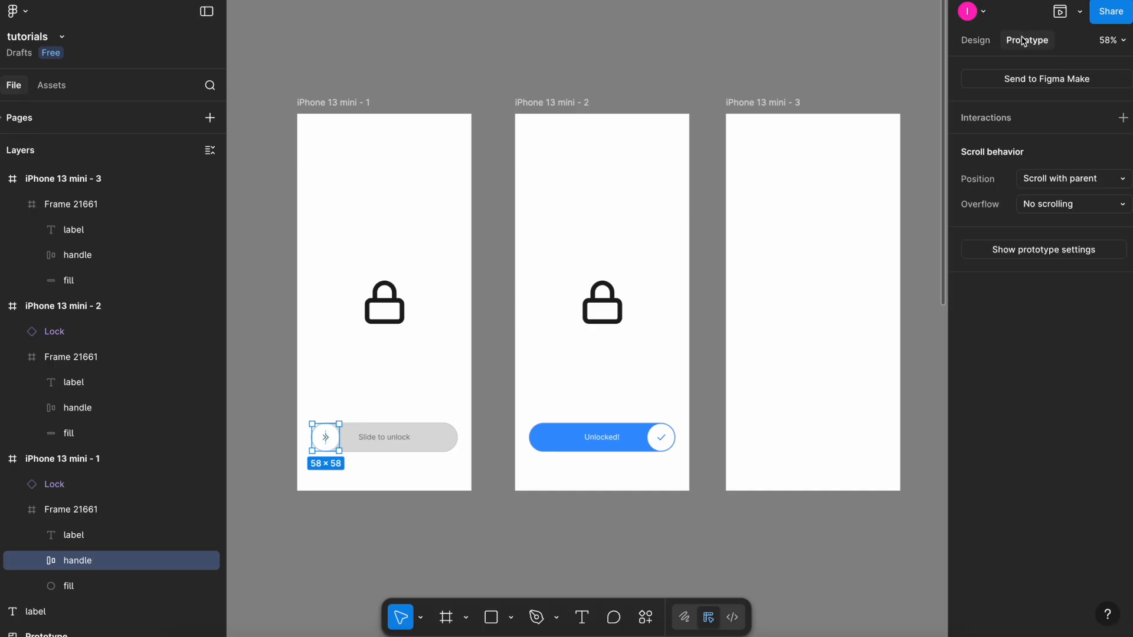
click(995, 120)
click(976, 147)
click(883, 185)
click(879, 131)
click(879, 223)
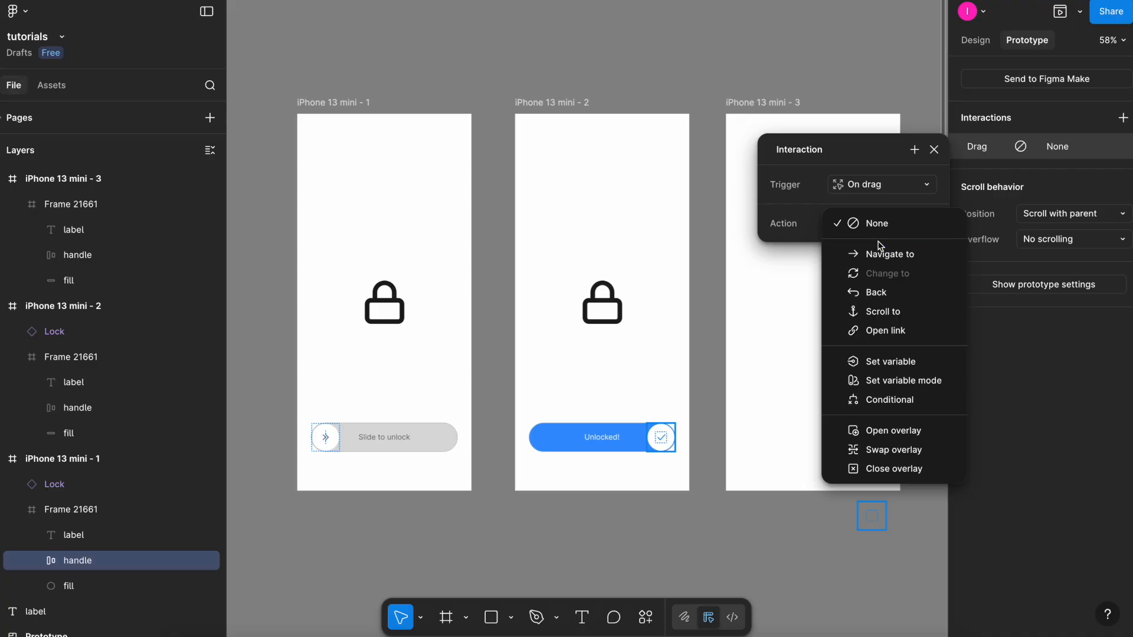
click(351, 472)
drag(338, 437, 665, 351)
drag(552, 345, 678, 165)
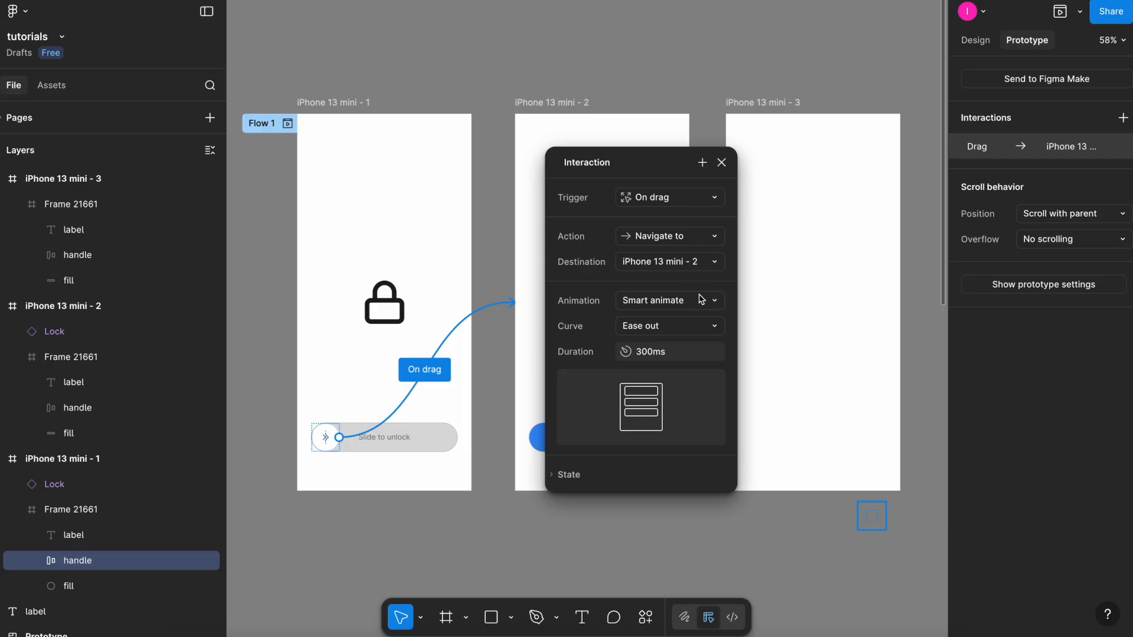
Add an After delay interaction from the second screen that navigates to iPhone 13 mini - 3.
click(641, 307)
click(658, 304)
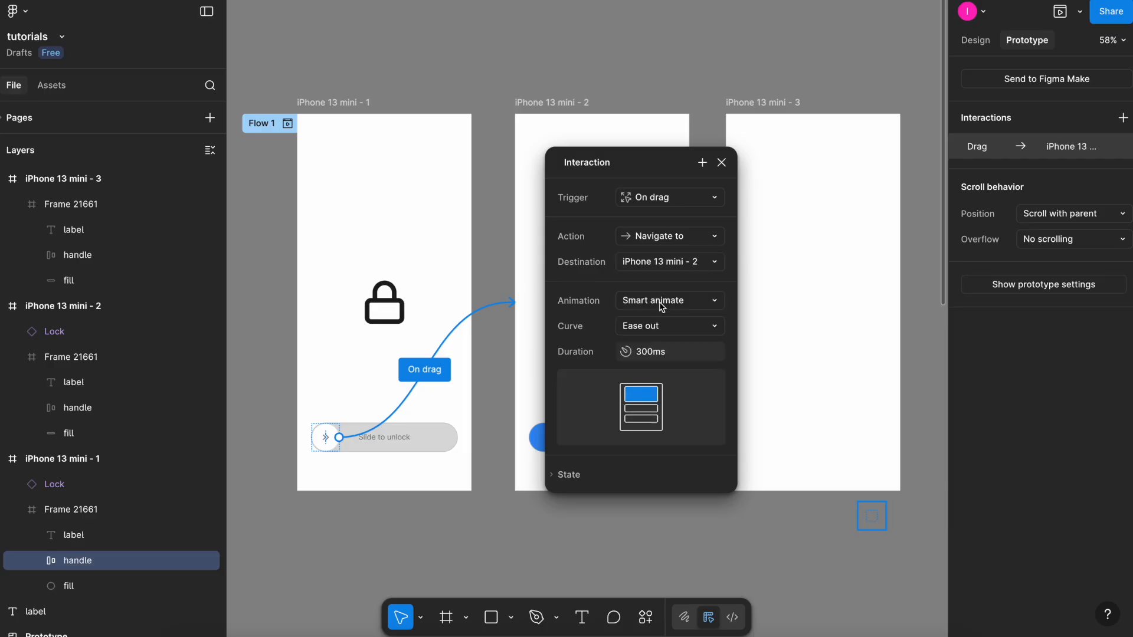
click(676, 224)
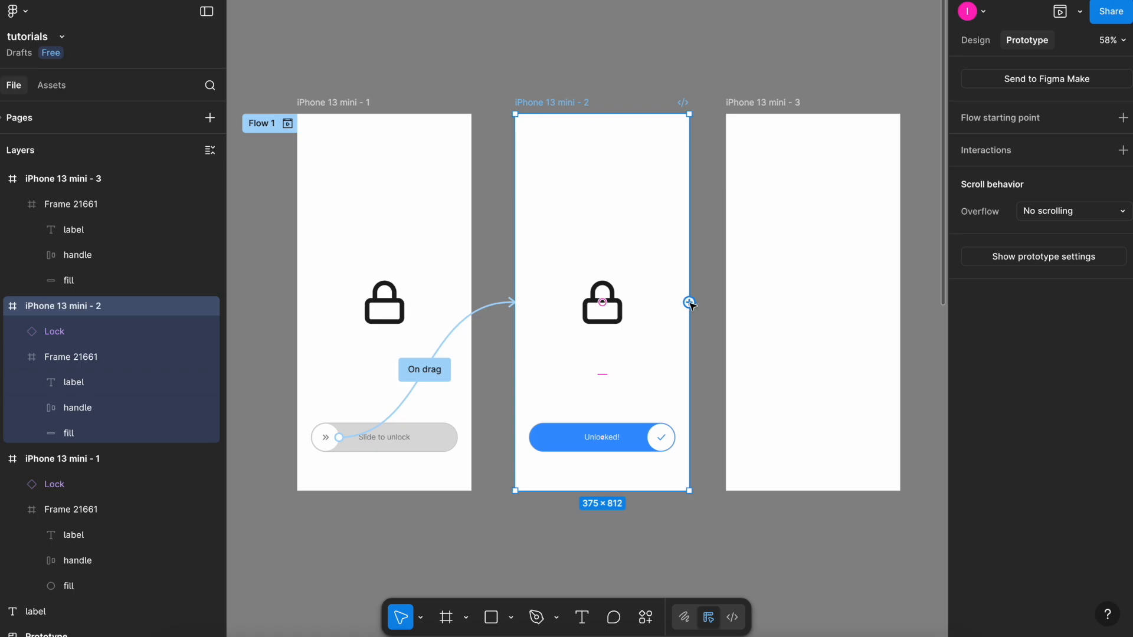
drag(689, 303, 767, 298)
click(734, 378)
click(755, 573)
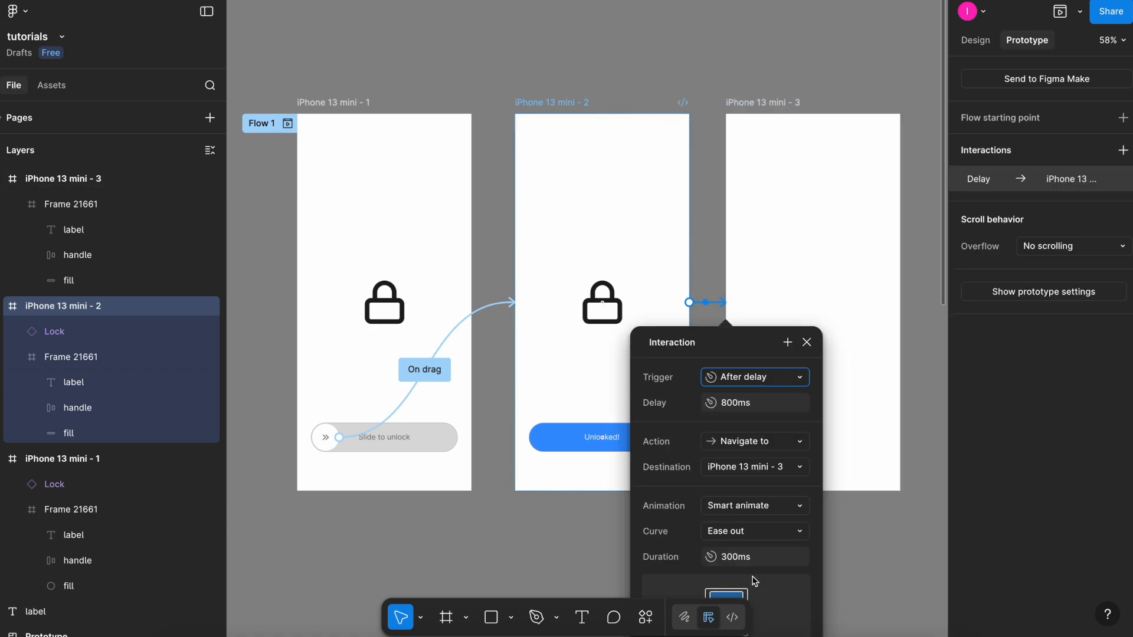
Set the After delay interaction's delay to 100 ms and close the interaction dialog.
click(842, 261)
text(100)
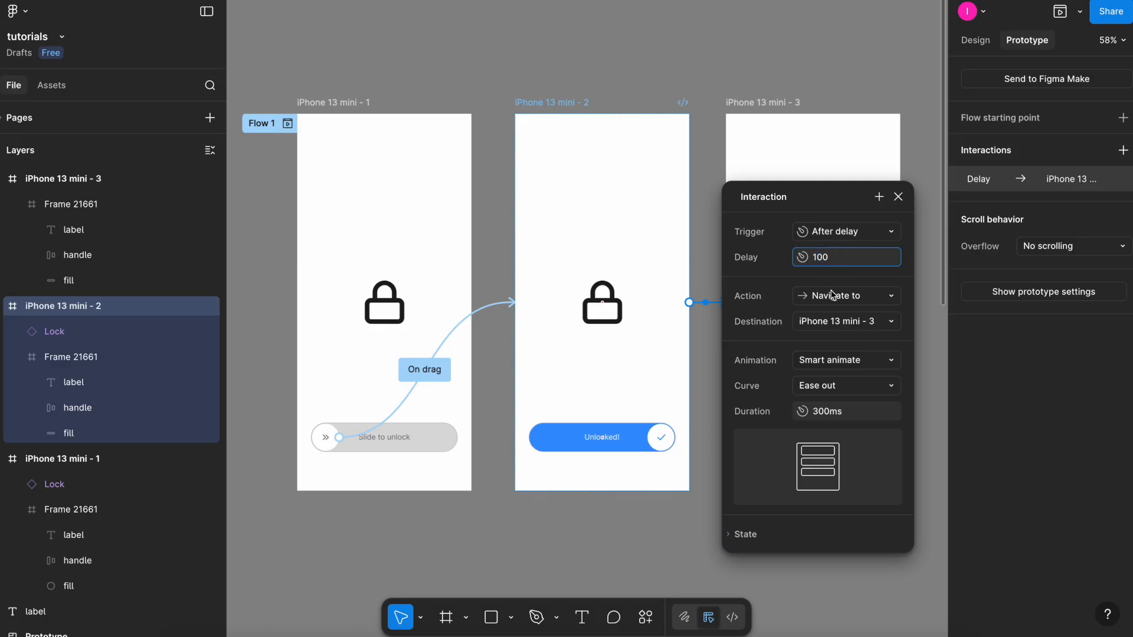
key(Return)
click(898, 196)
Preview Flow 1 and drag the slider handle across to test the unlock transition.
click(827, 110)
scroll(827, 110, down, 3)
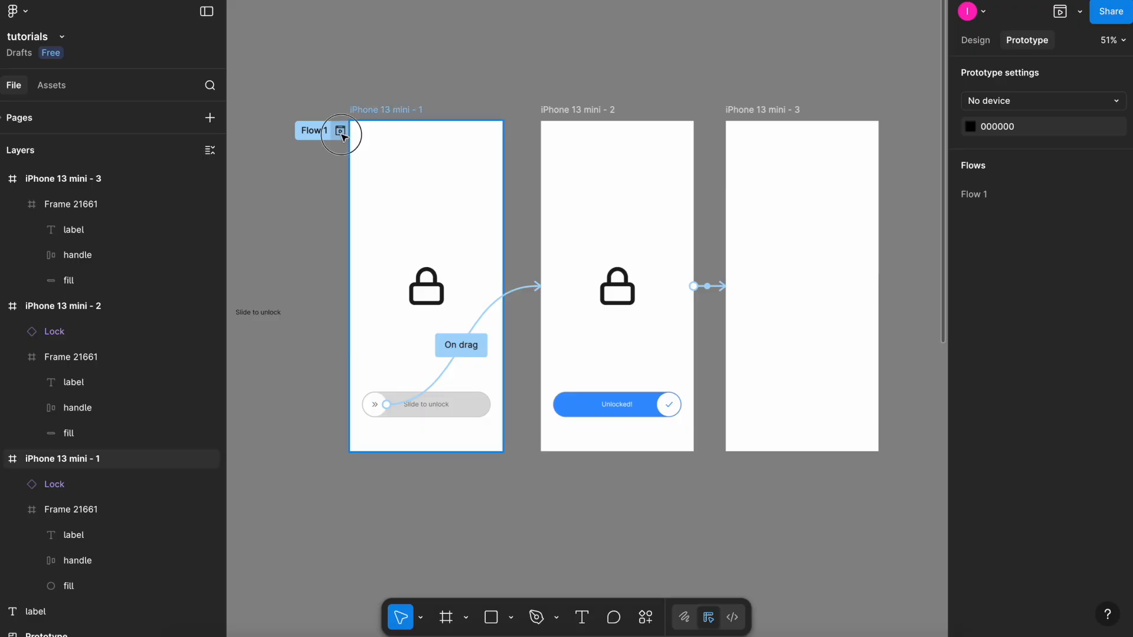
click(340, 131)
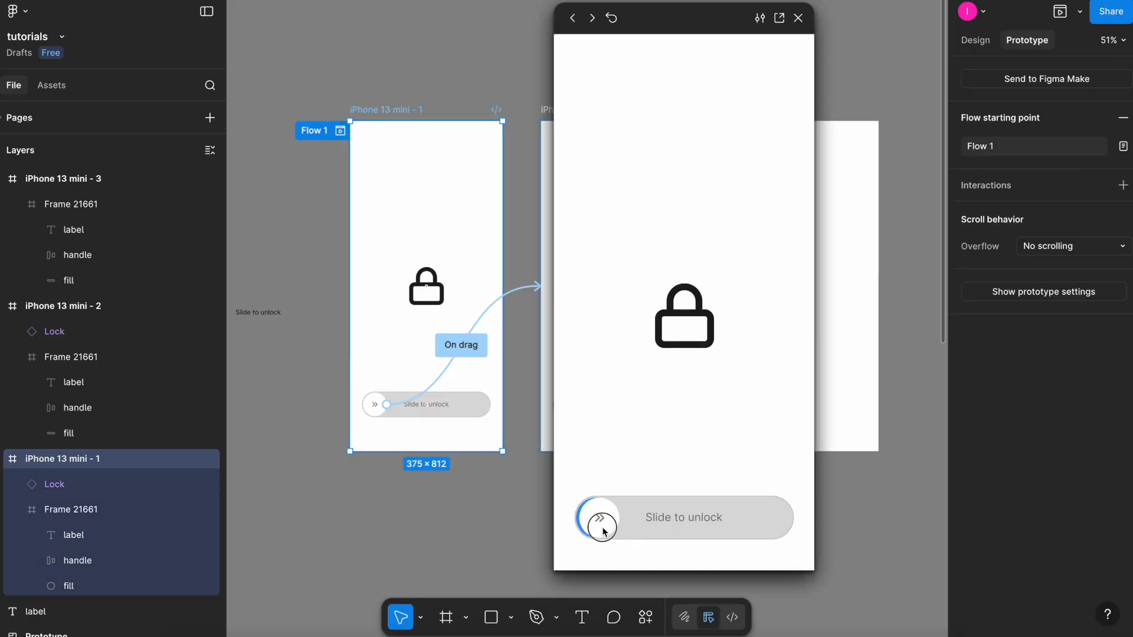
drag(594, 523, 737, 521)
click(797, 18)
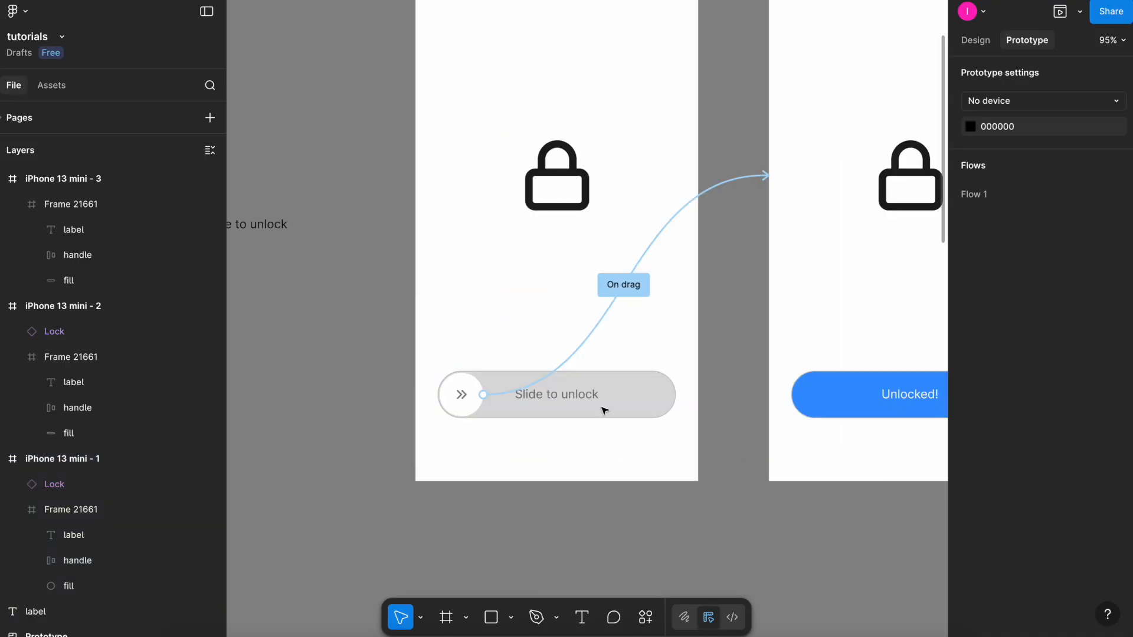
Preview Flow 1 again and drag the handle fully to the end of the slider.
super+click(584, 397)
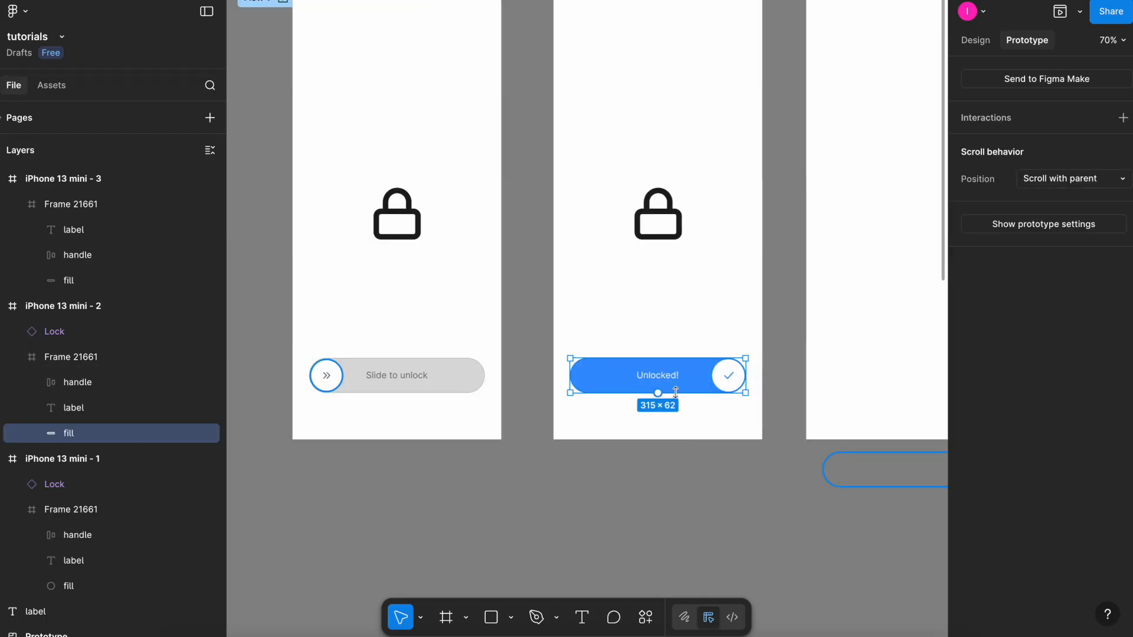
click(728, 374)
click(662, 472)
key(shift+1)
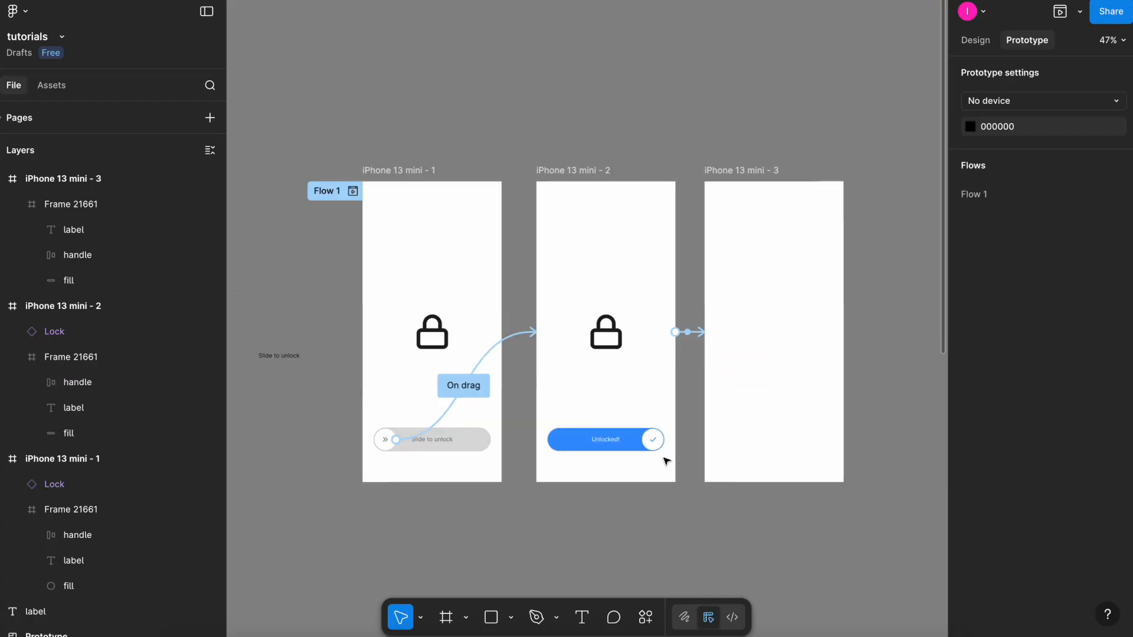
click(353, 191)
drag(594, 523, 814, 521)
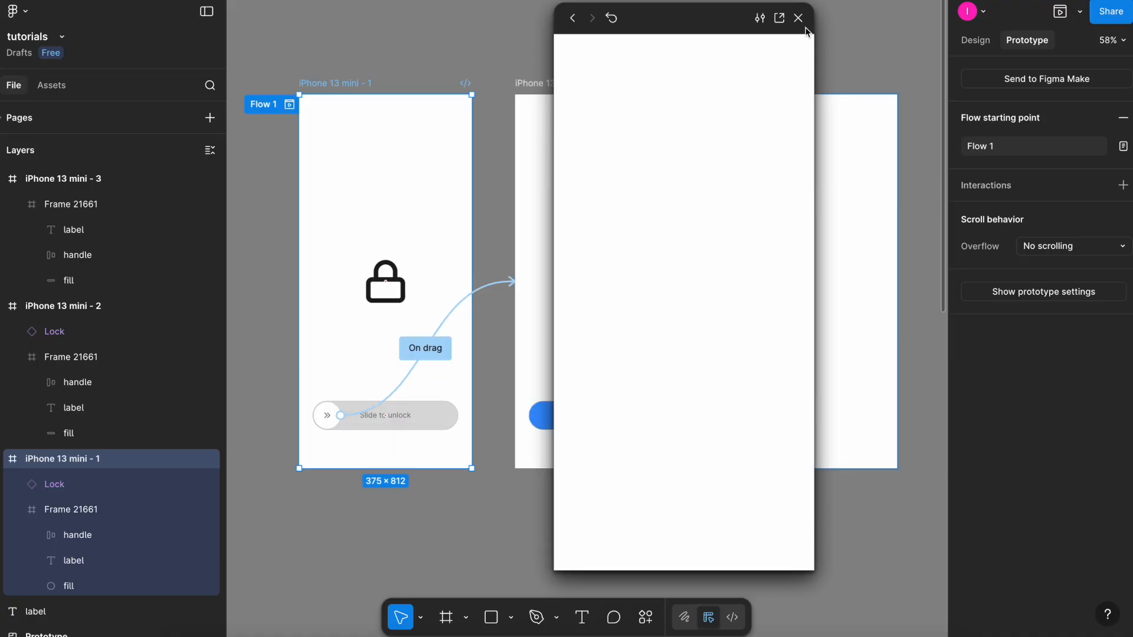
click(798, 18)
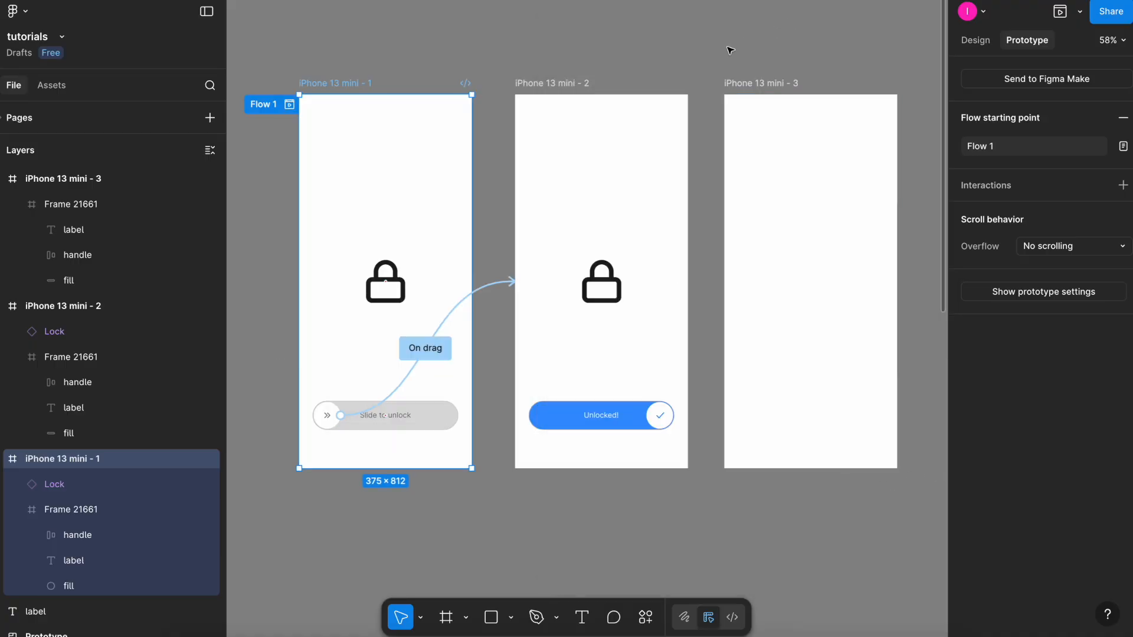
Scroll through the canvas to examine the Prototype section's example frames.
scroll(687, 61, down, 3)
scroll(662, 442, down, 6)
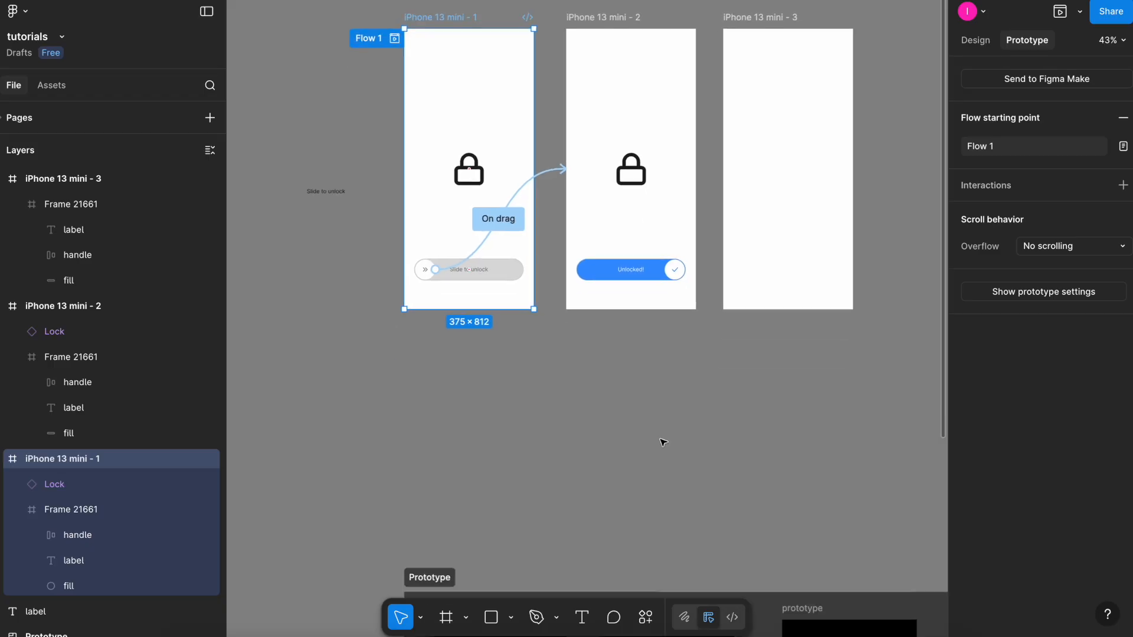
scroll(663, 443, right, 2)
scroll(663, 442, down, 3)
scroll(663, 442, down, 2)
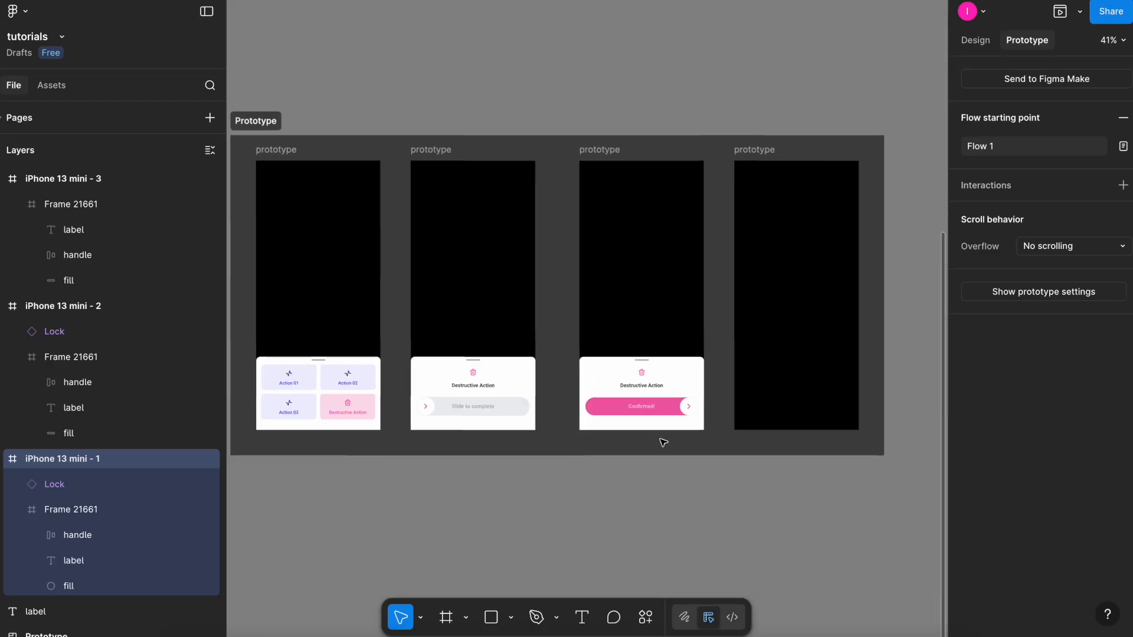
scroll(511, 501, up, 1)
scroll(511, 503, up, 2)
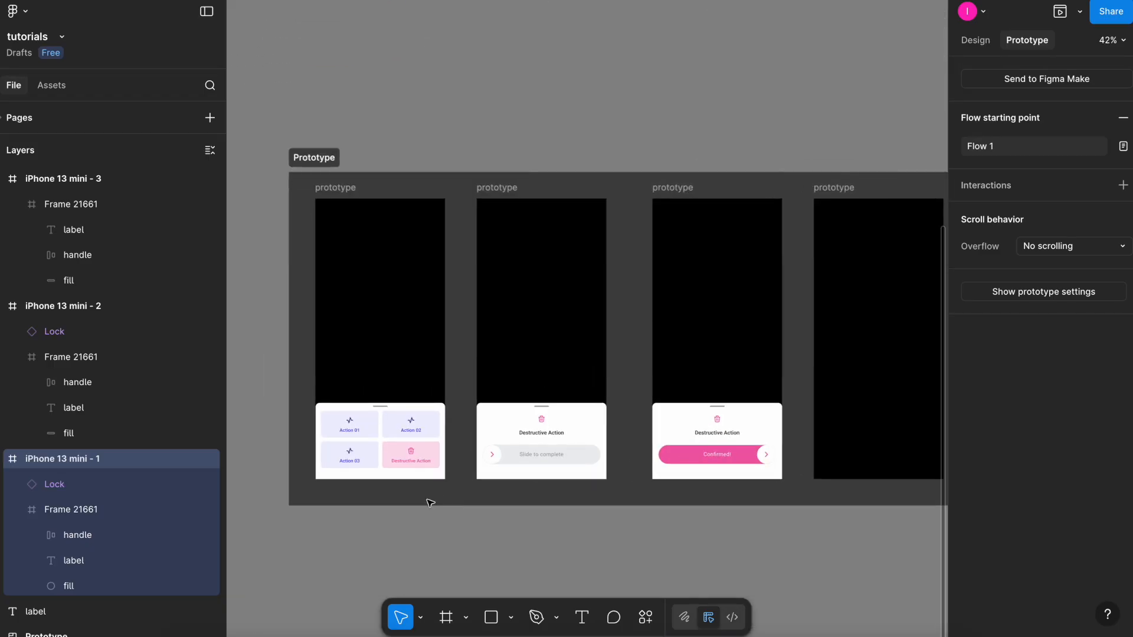
scroll(429, 502, up, 5)
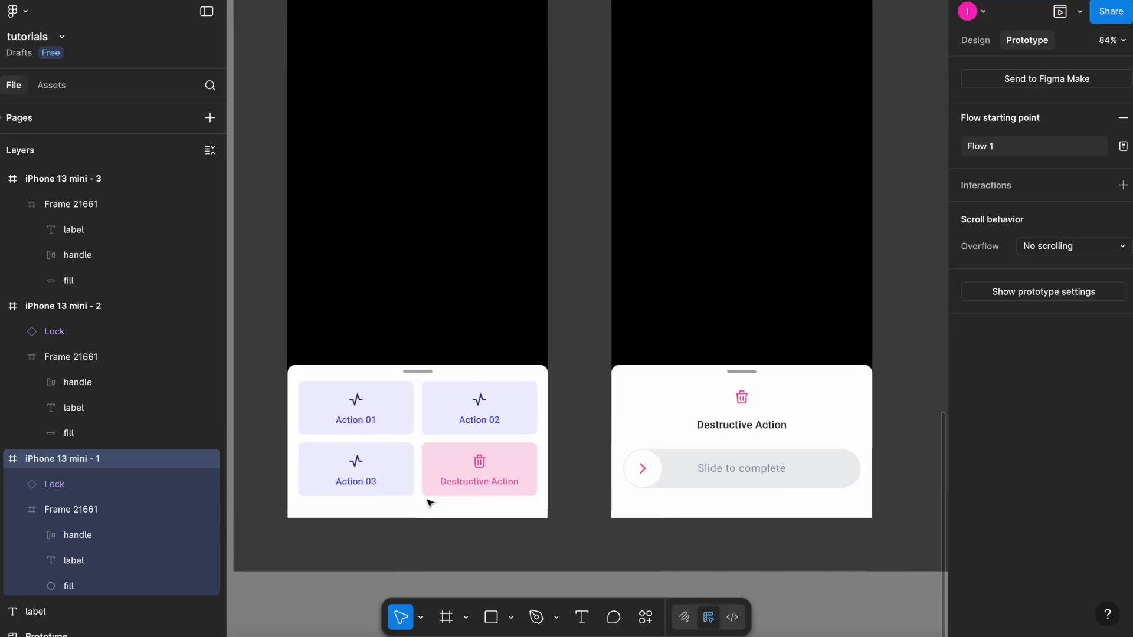
Inspect the click interaction on the contextual menu's Destructive Action button in the first prototype frame.
click(500, 409)
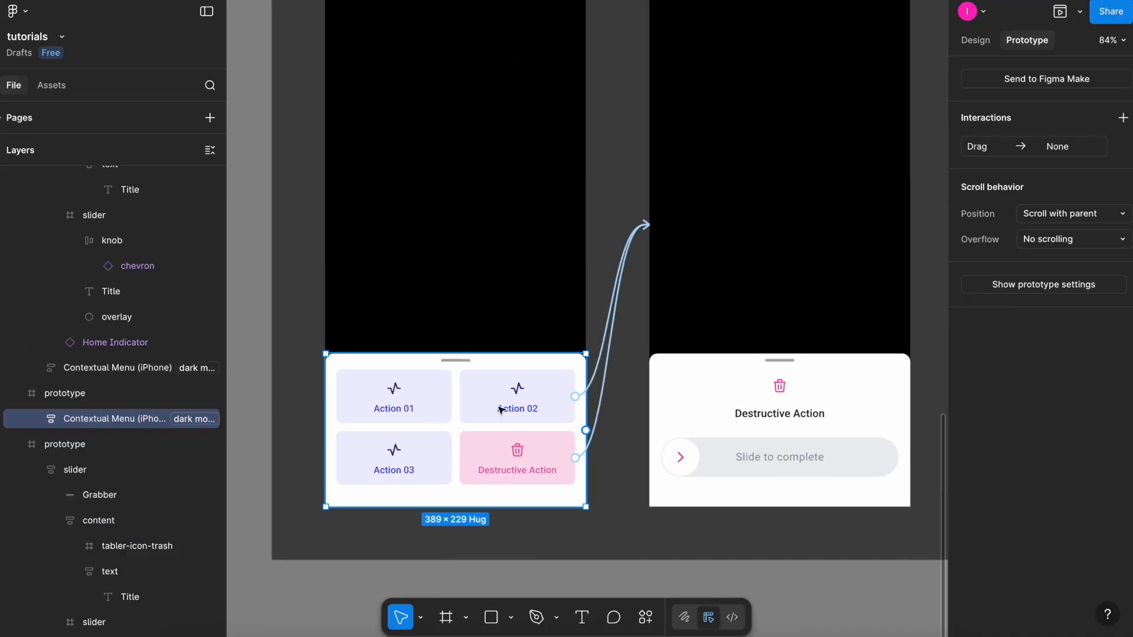
click(633, 404)
click(523, 473)
double_click(523, 463)
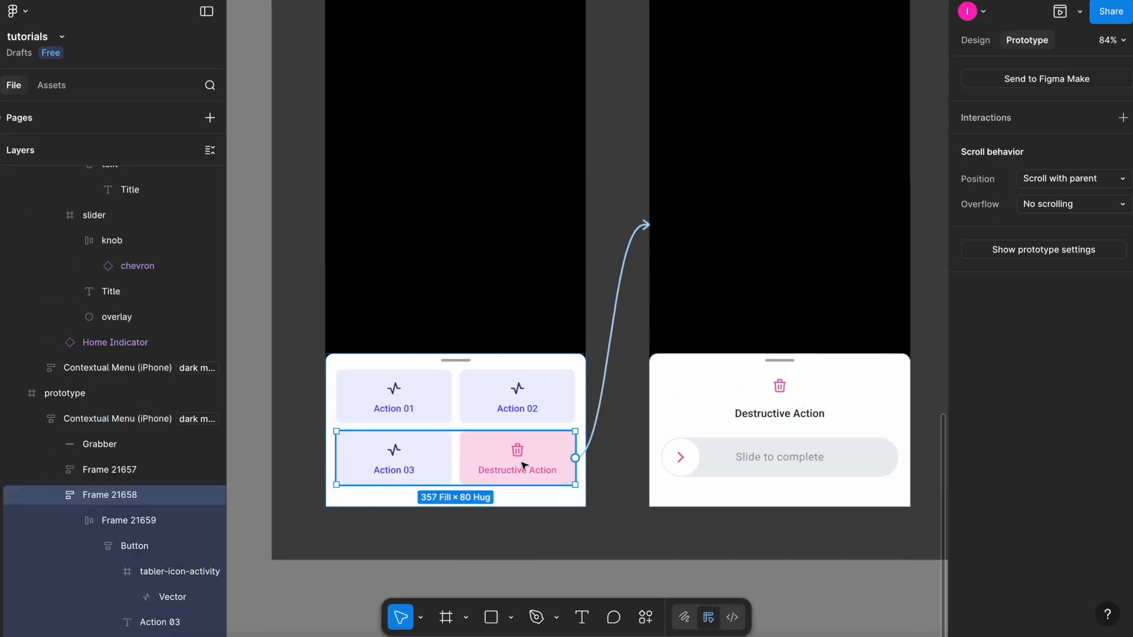
scroll(523, 463, down, 2)
click(531, 527)
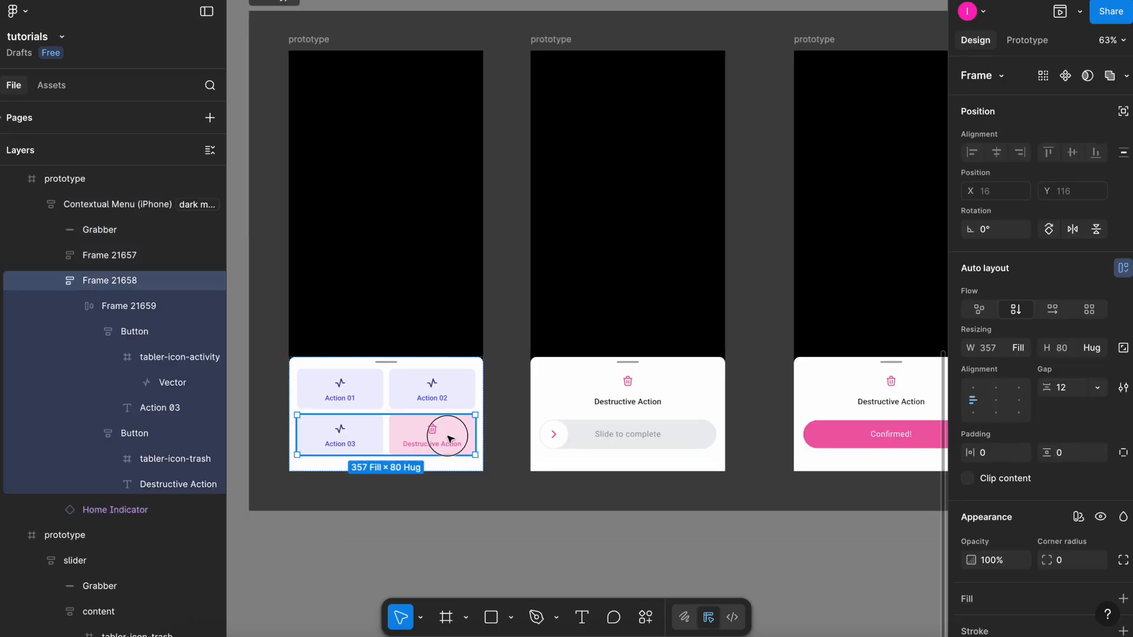
double_click(449, 436)
double_click(450, 435)
click(1036, 45)
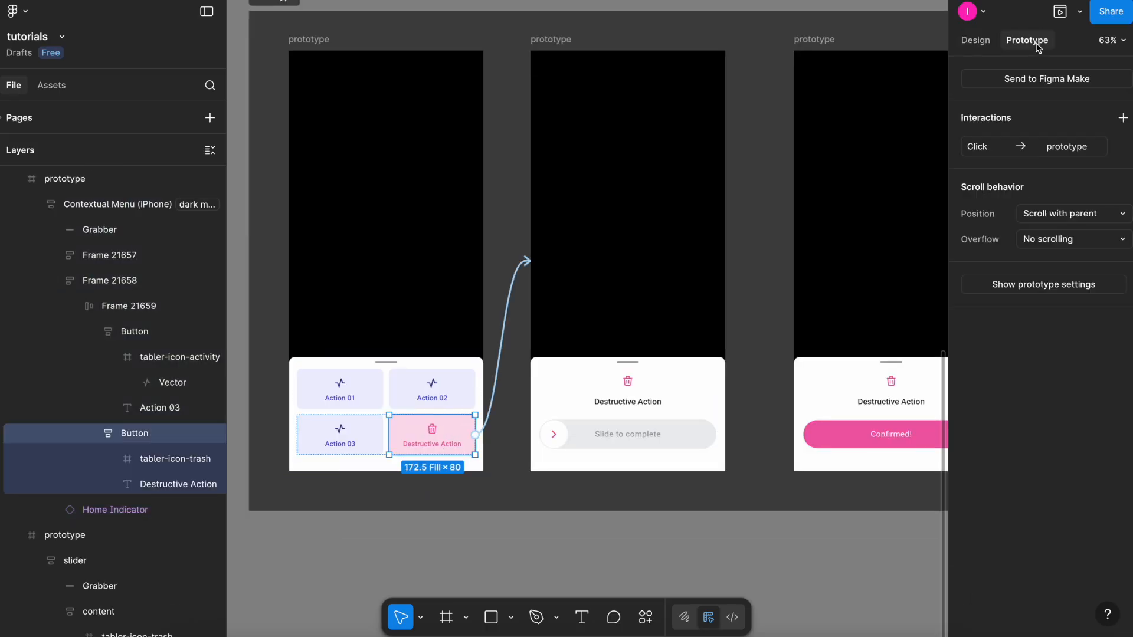
click(506, 322)
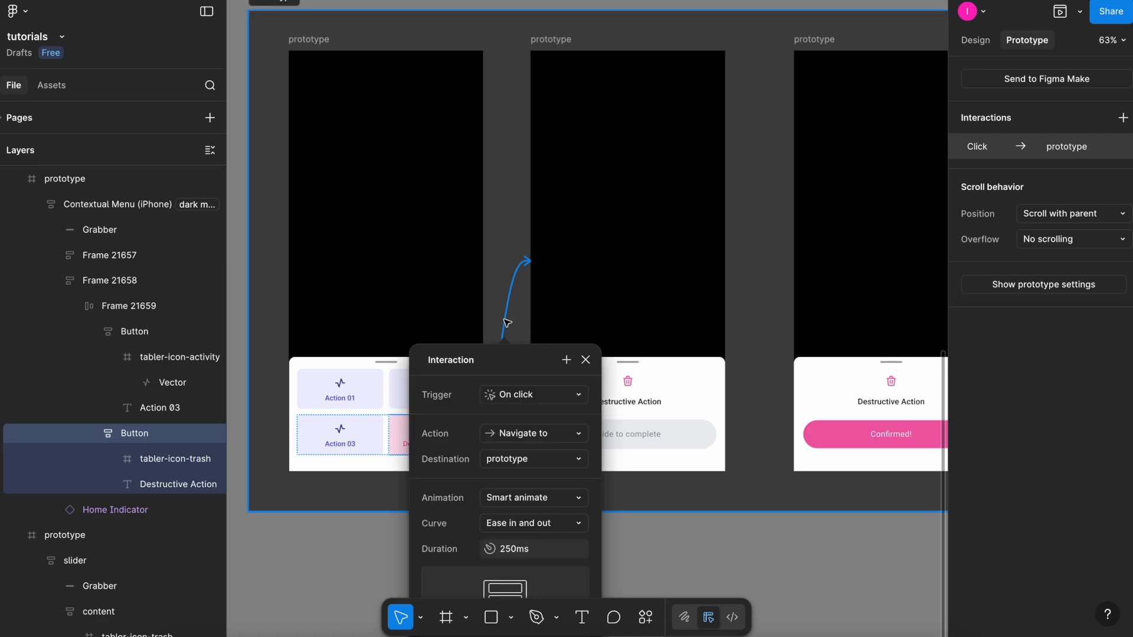
drag(519, 361, 726, 175)
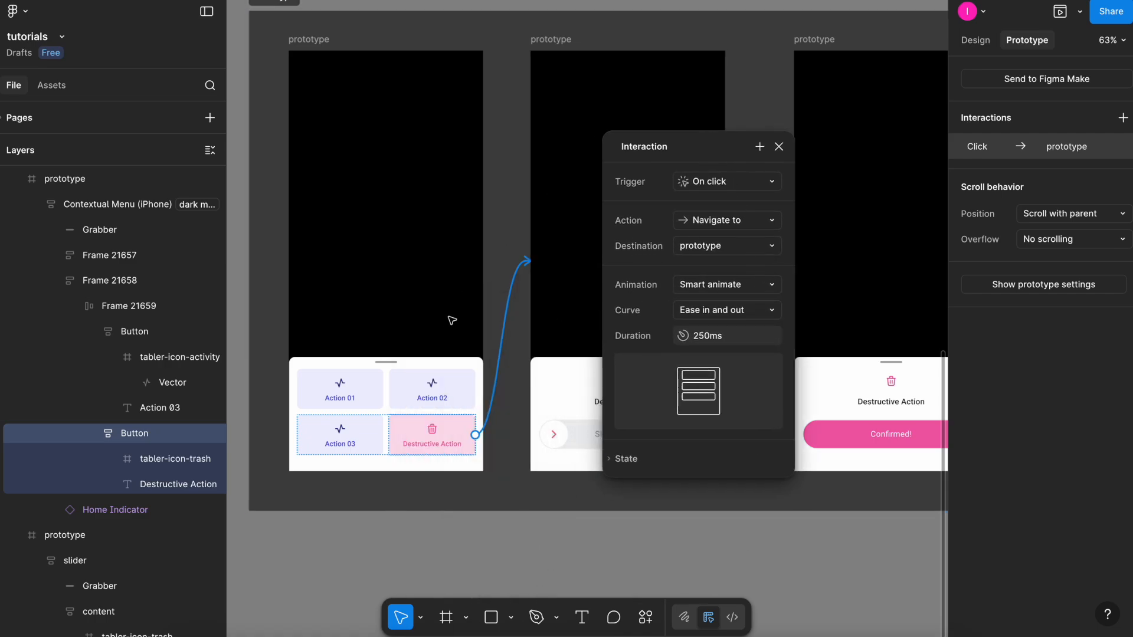
click(766, 101)
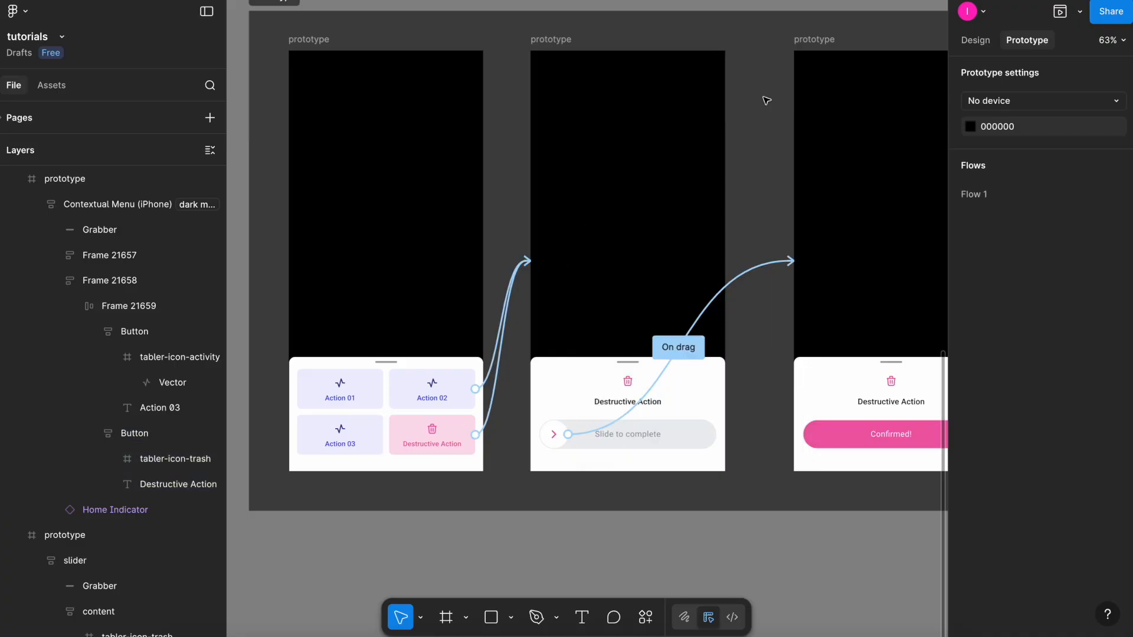
Move the slider in the first prototype frame down below the frame's visible area.
scroll(766, 101, down, 2)
click(766, 100)
click(612, 338)
click(612, 337)
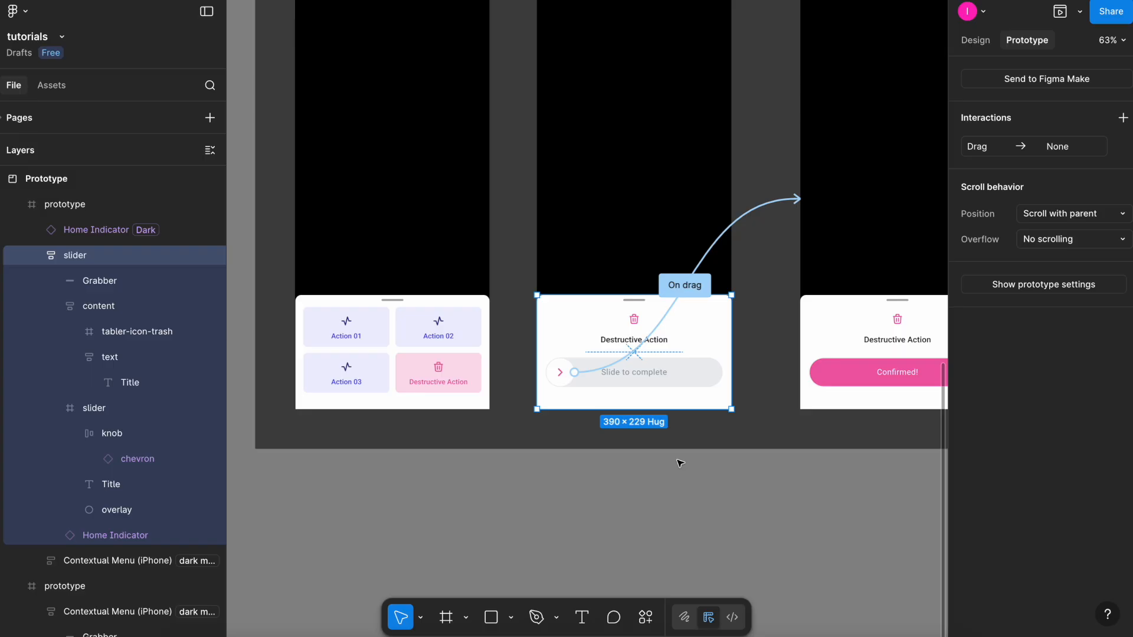
click(976, 40)
scroll(771, 218, down, 3)
scroll(771, 218, up, 2)
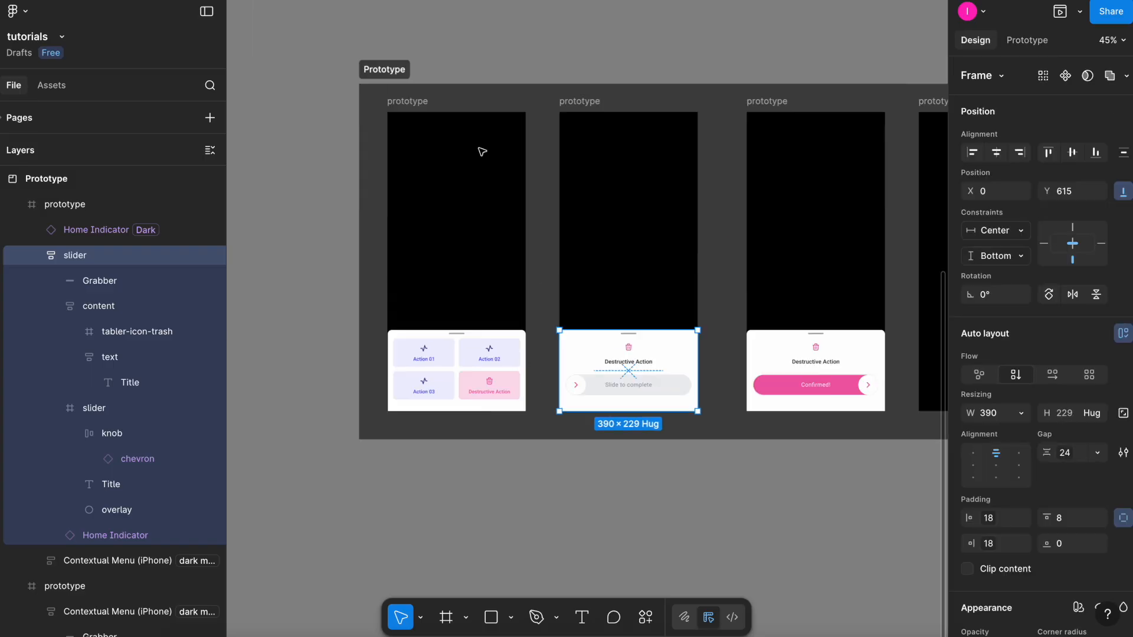
click(415, 97)
click(439, 345)
drag(439, 346, 463, 451)
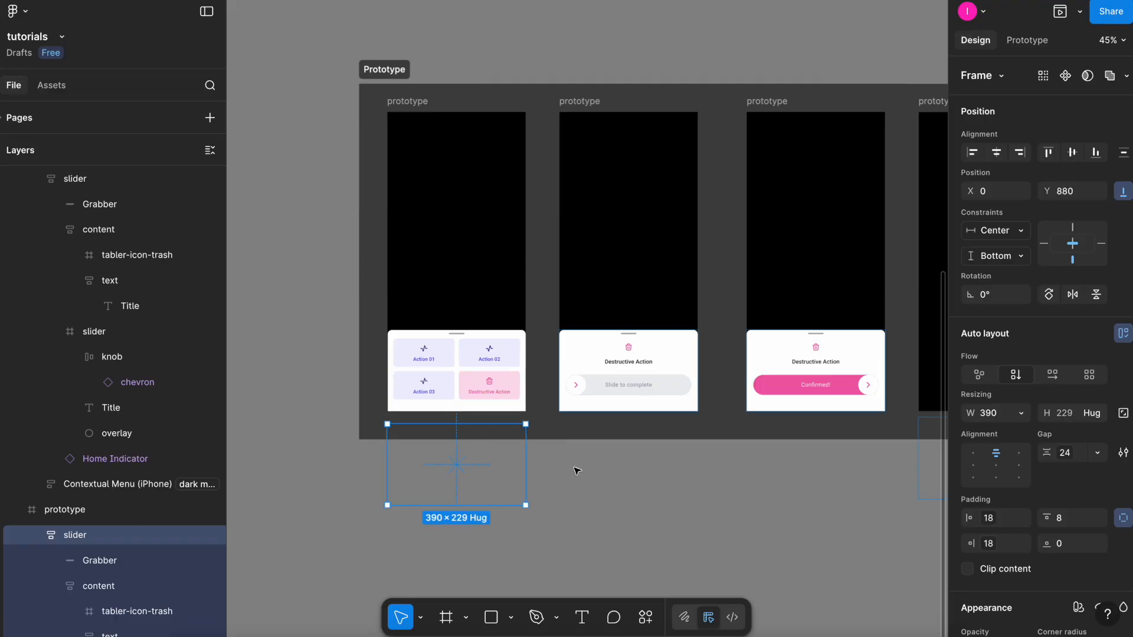
Copy the contextual menu into the second prototype frame and move it below that frame's visible area.
click(588, 463)
click(470, 362)
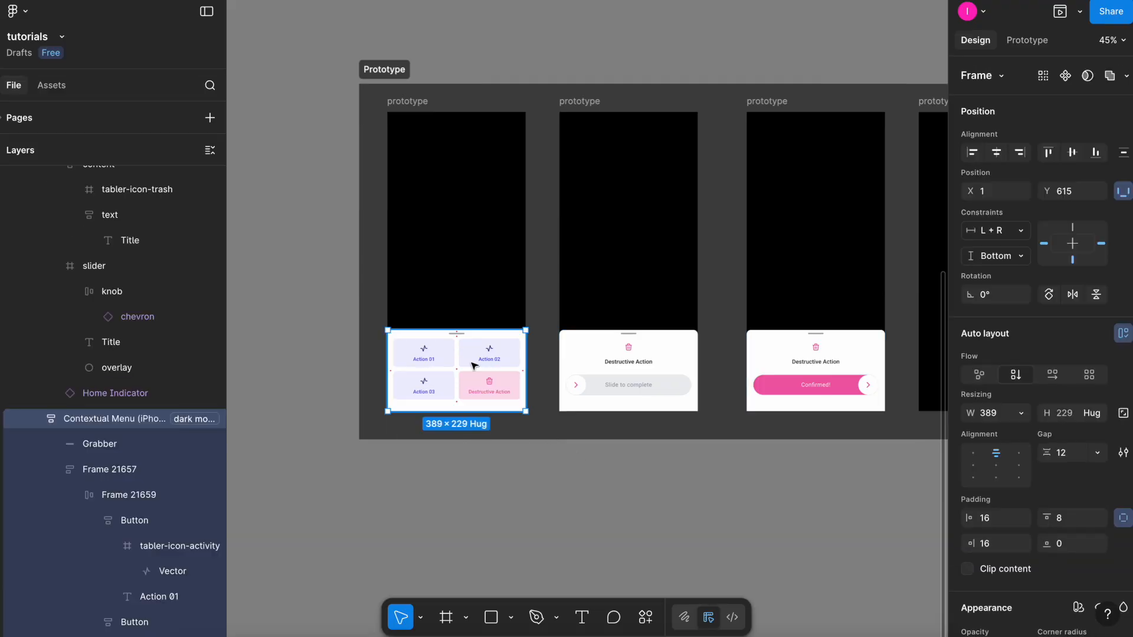
click(590, 106)
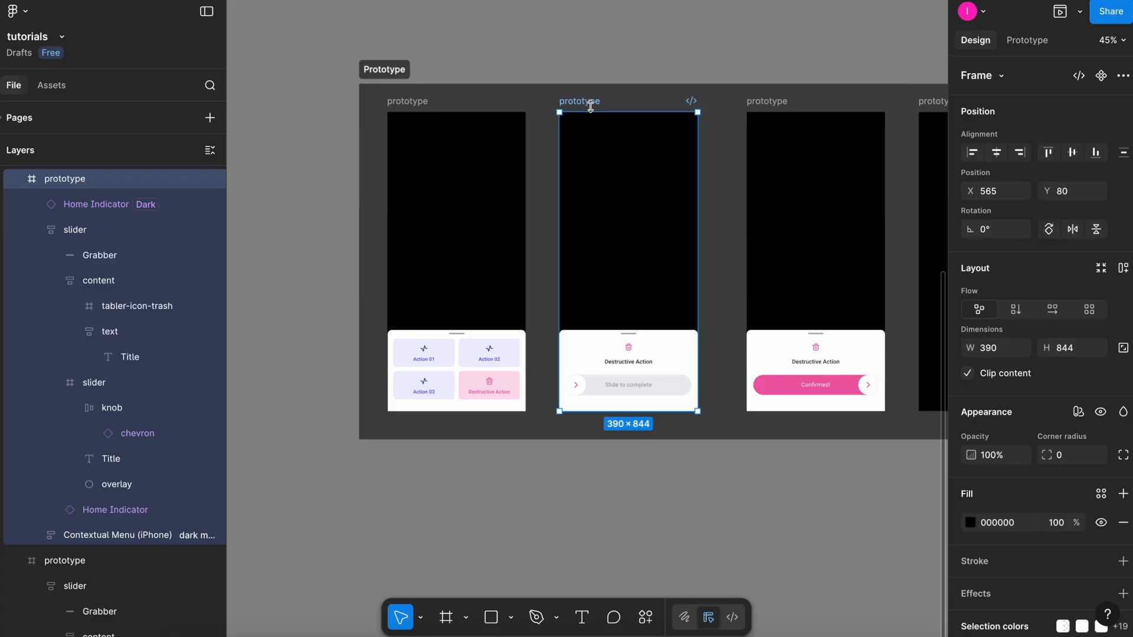
key(ctrl+v)
drag(660, 352, 656, 463)
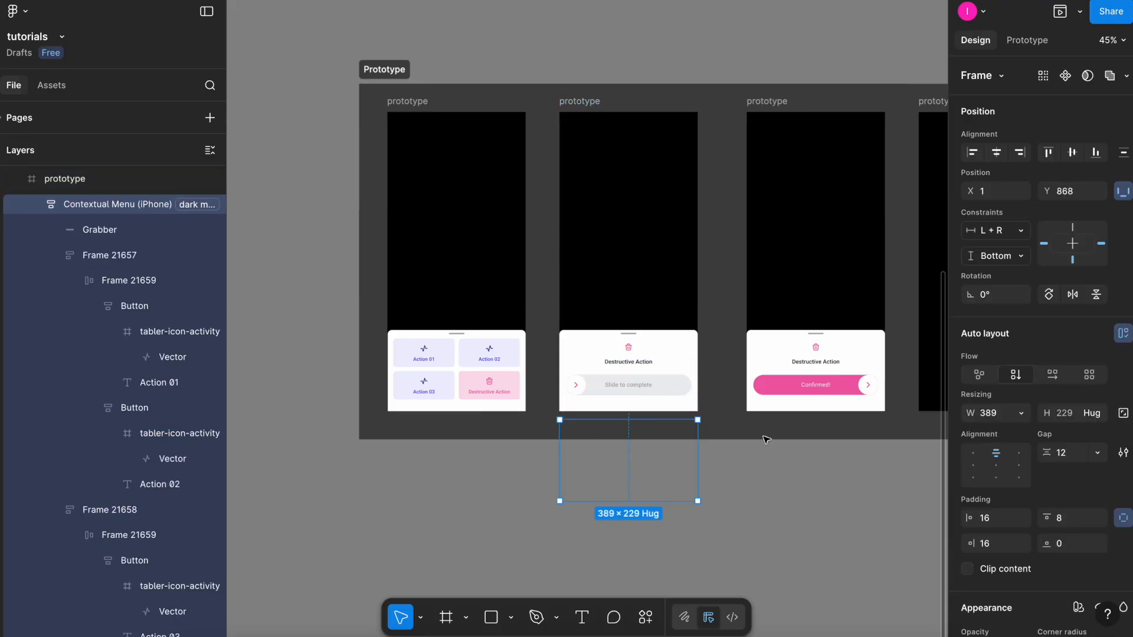
click(764, 481)
Preview the first prototype frame and tap the Destructive Action button to test the transition.
click(407, 101)
key(shift+space)
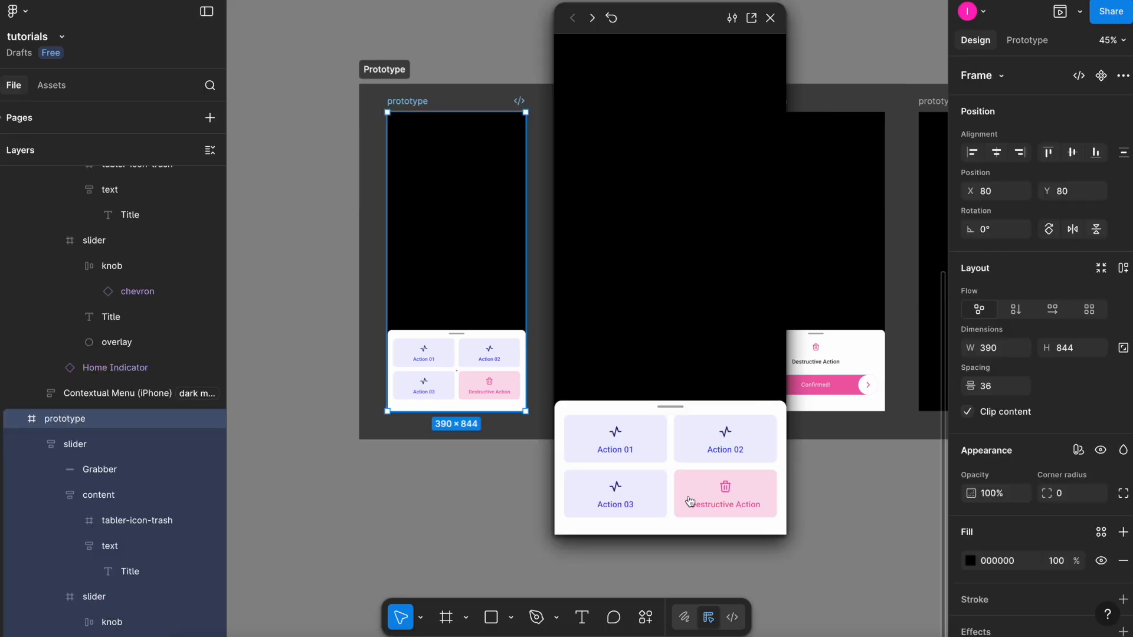
click(747, 499)
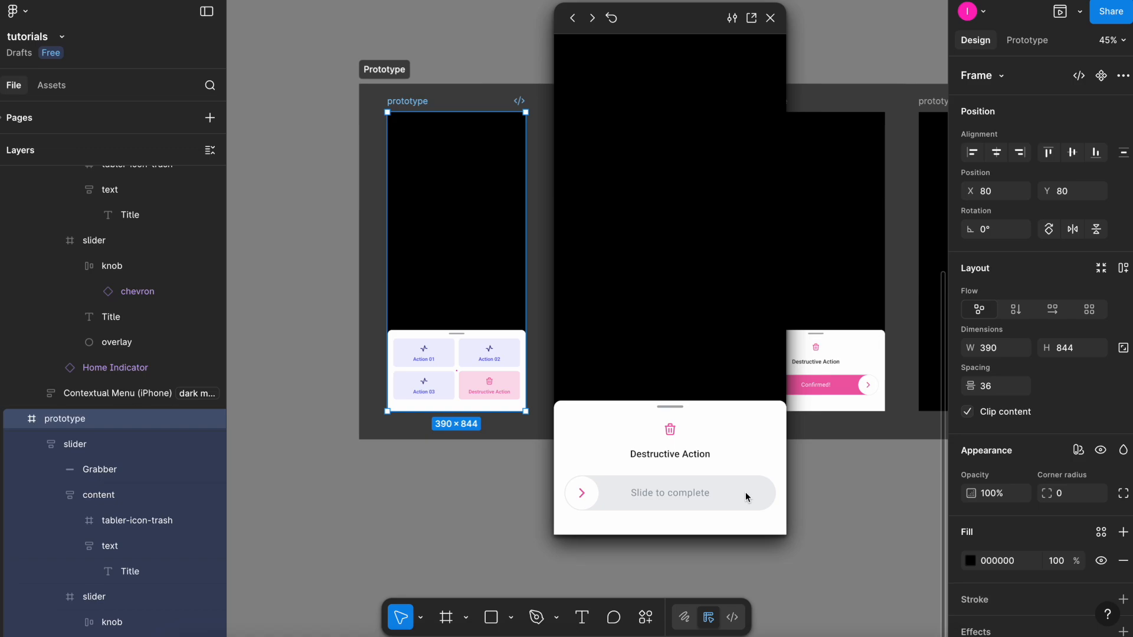
click(713, 336)
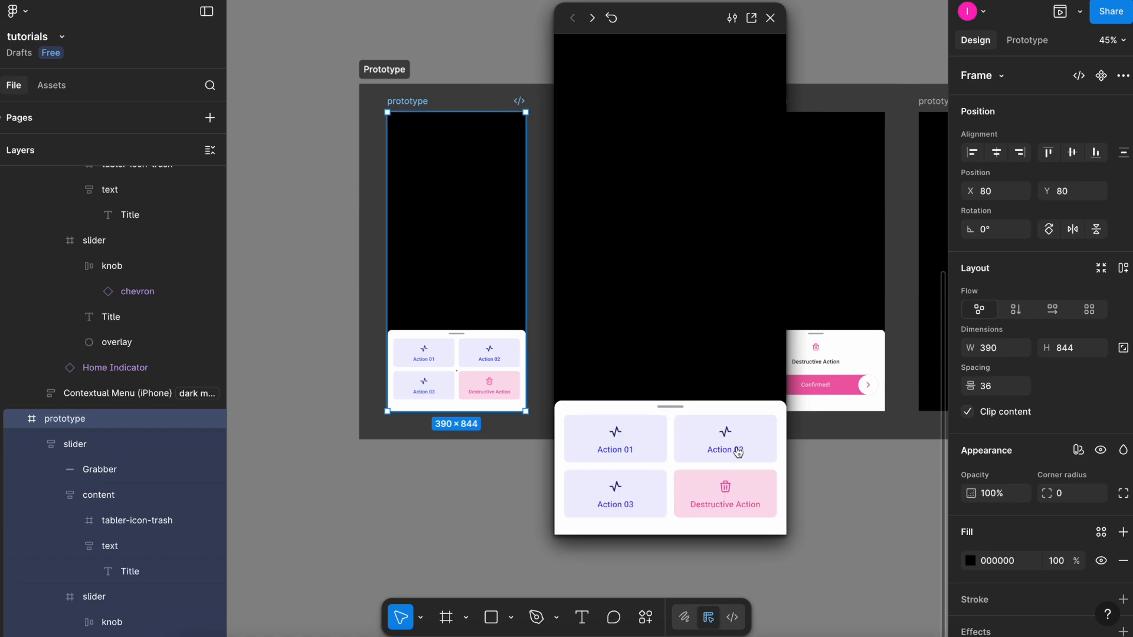
click(736, 501)
click(738, 492)
click(738, 496)
click(738, 495)
click(738, 496)
click(737, 494)
click(769, 18)
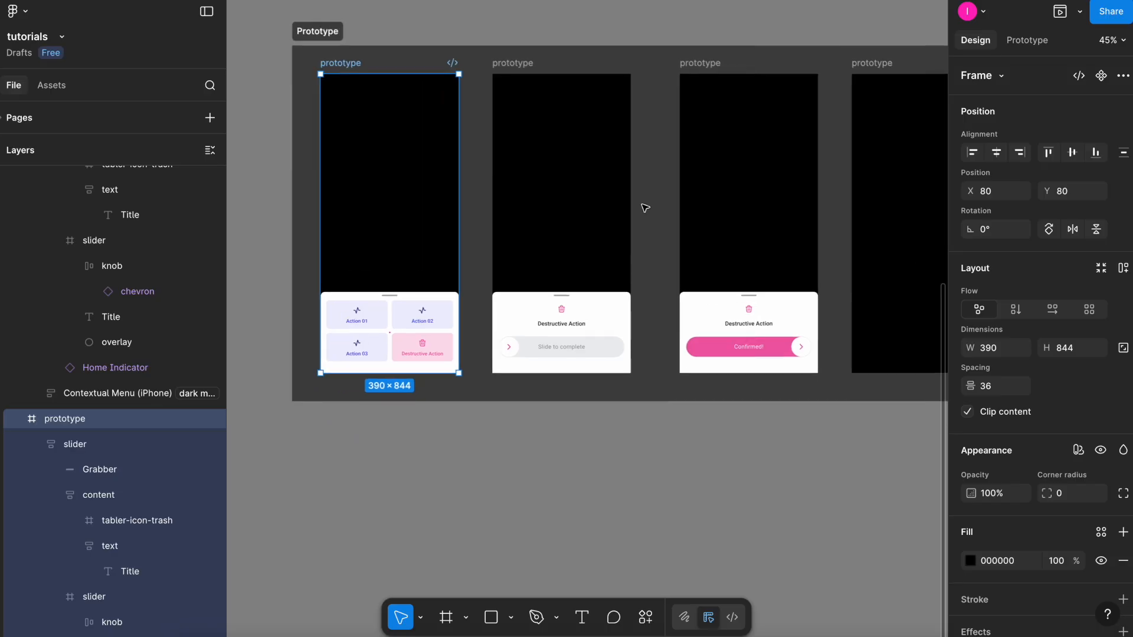
Open the On drag interaction on the second prototype frame's slider knob.
scroll(642, 212, up, 3)
scroll(576, 389, up, 2)
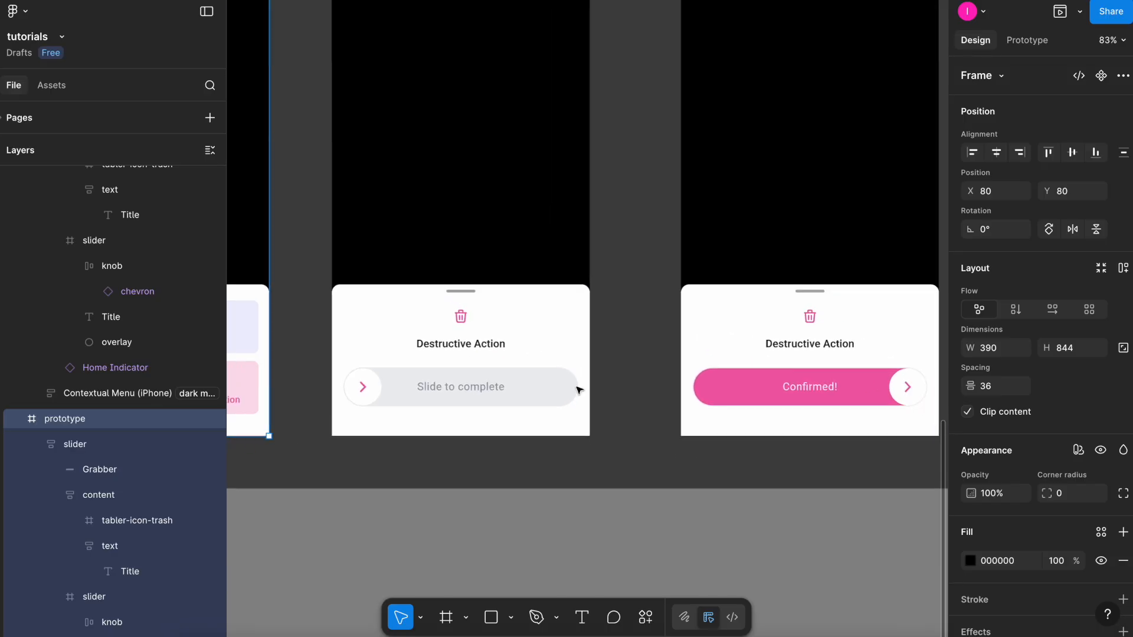
scroll(578, 390, down, 2)
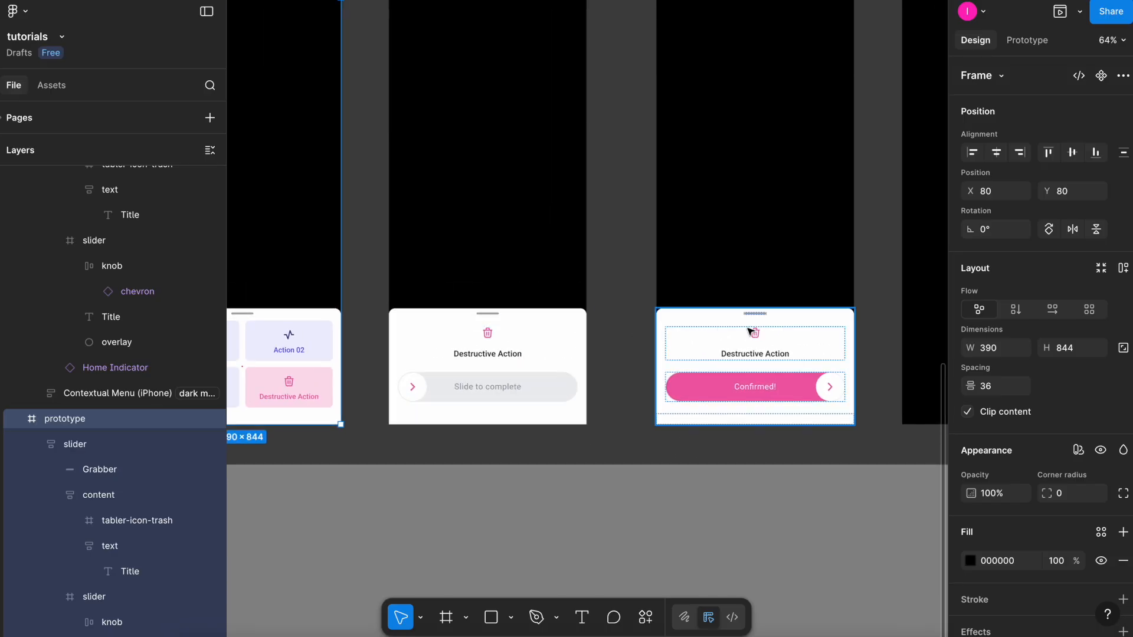
scroll(749, 332, up, 1)
click(505, 369)
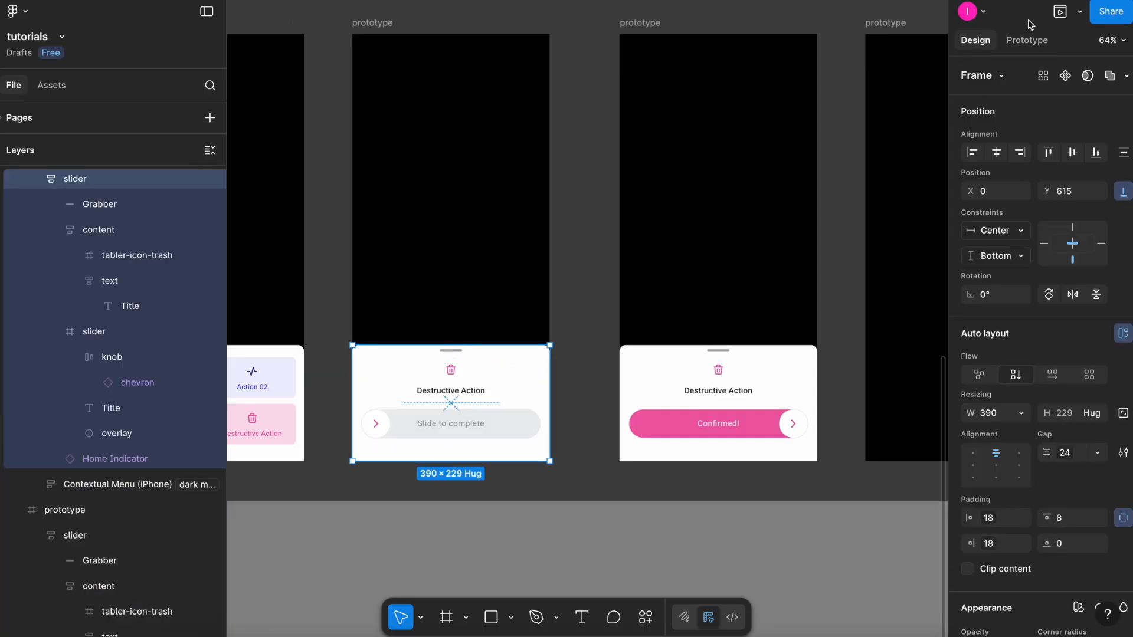
click(1027, 40)
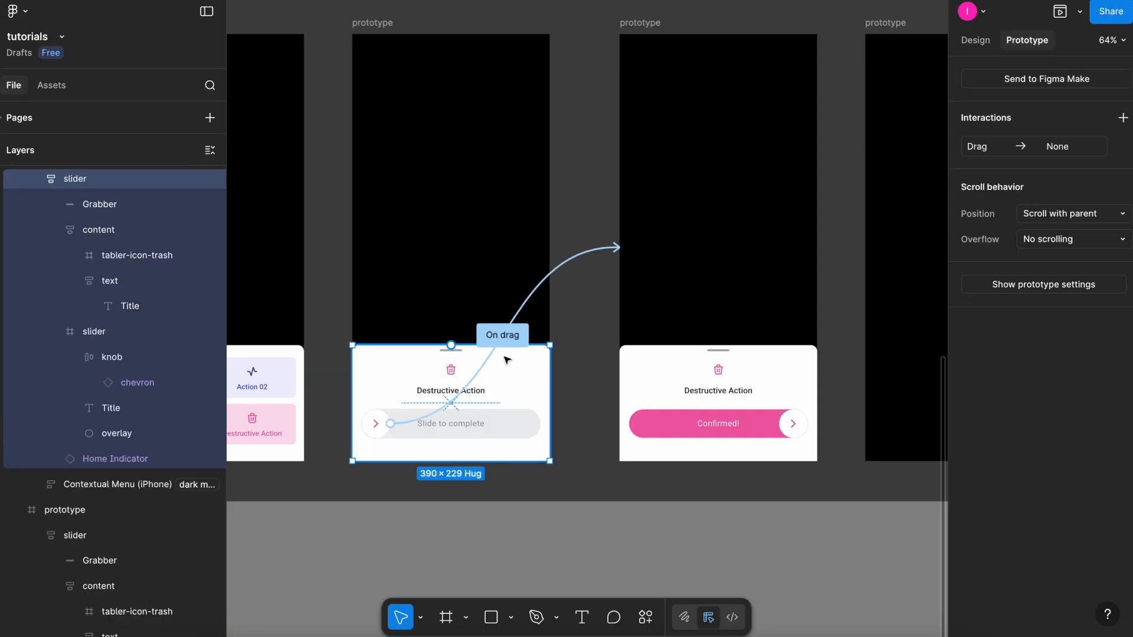
click(515, 335)
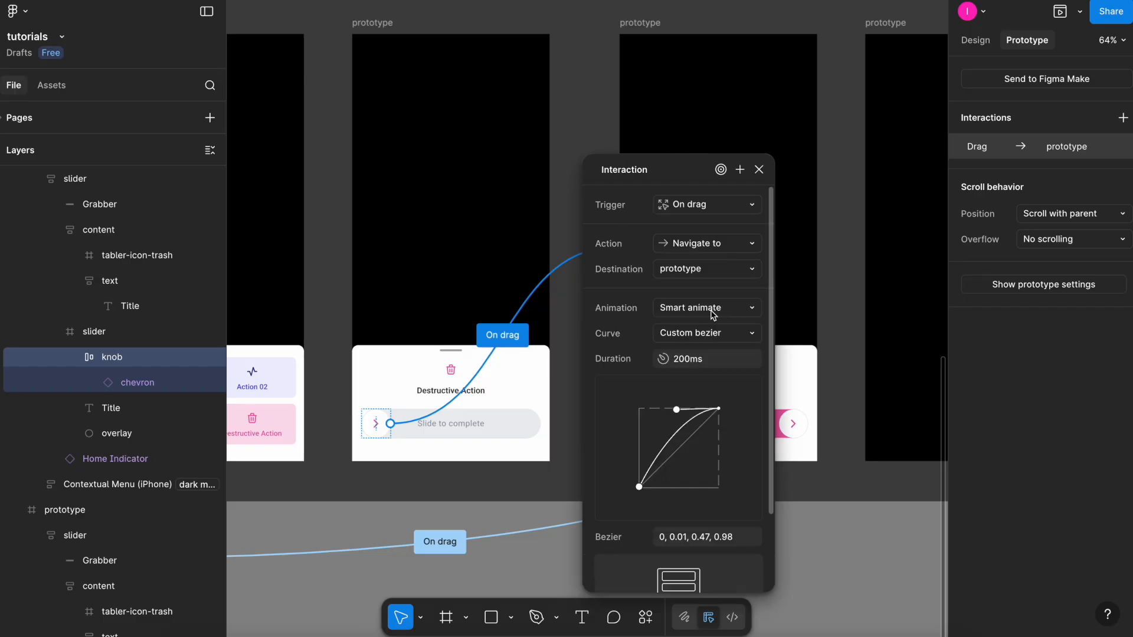
Set the knob's On drag interaction curve to Ease out and close the interaction dialog.
click(742, 334)
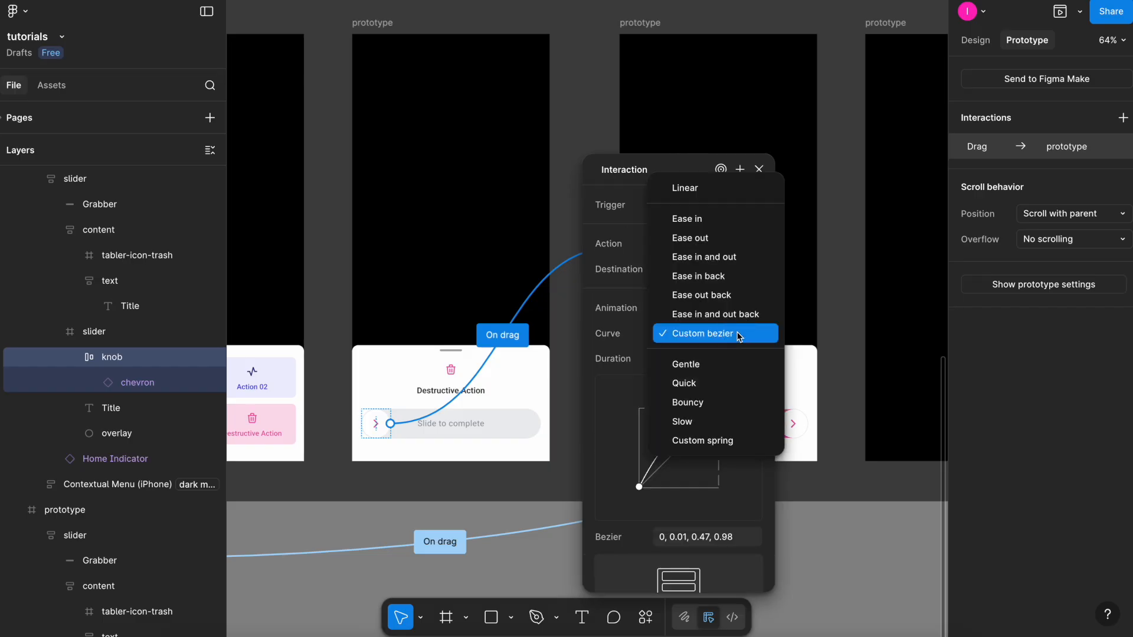
click(741, 239)
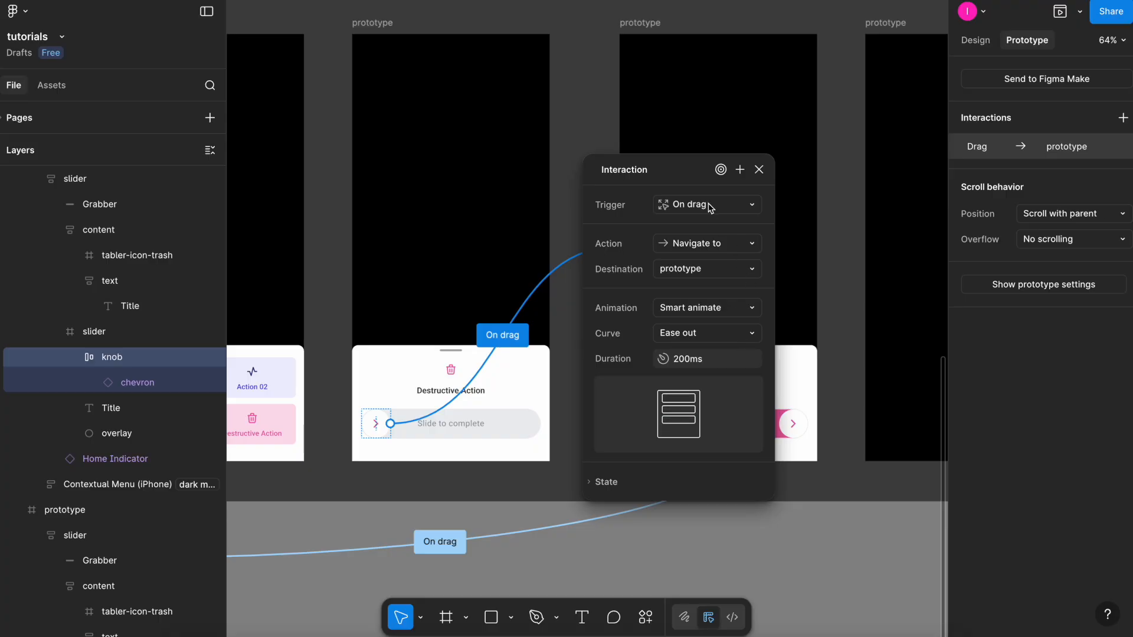
click(759, 170)
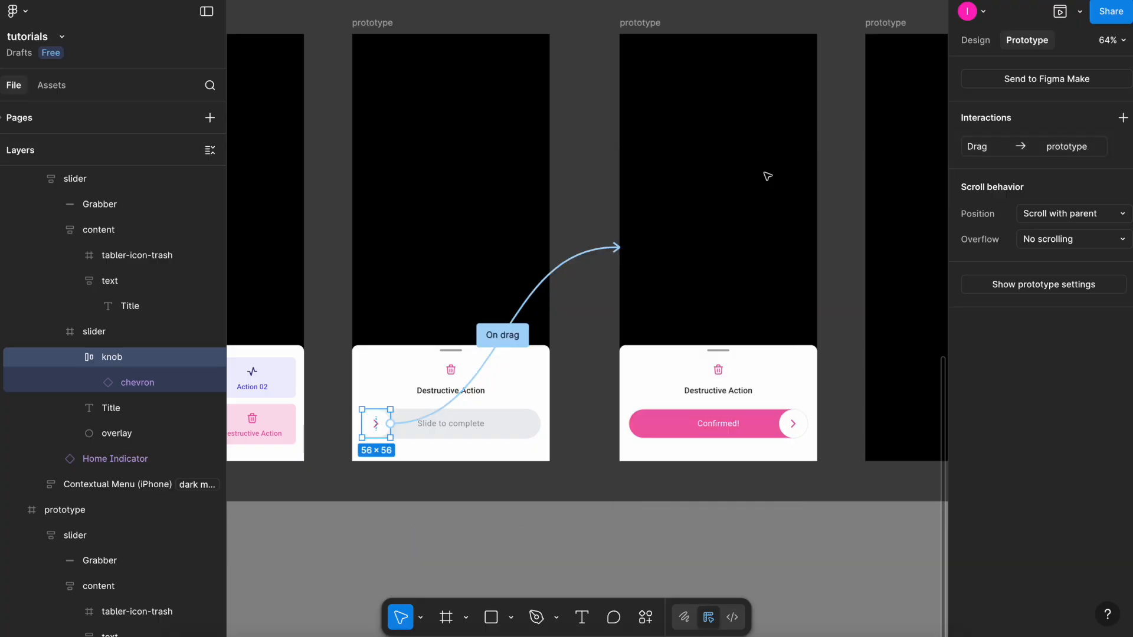
Select the second prototype frame and review its After delay interaction settings.
scroll(765, 175, down, 3)
scroll(767, 176, up, 2)
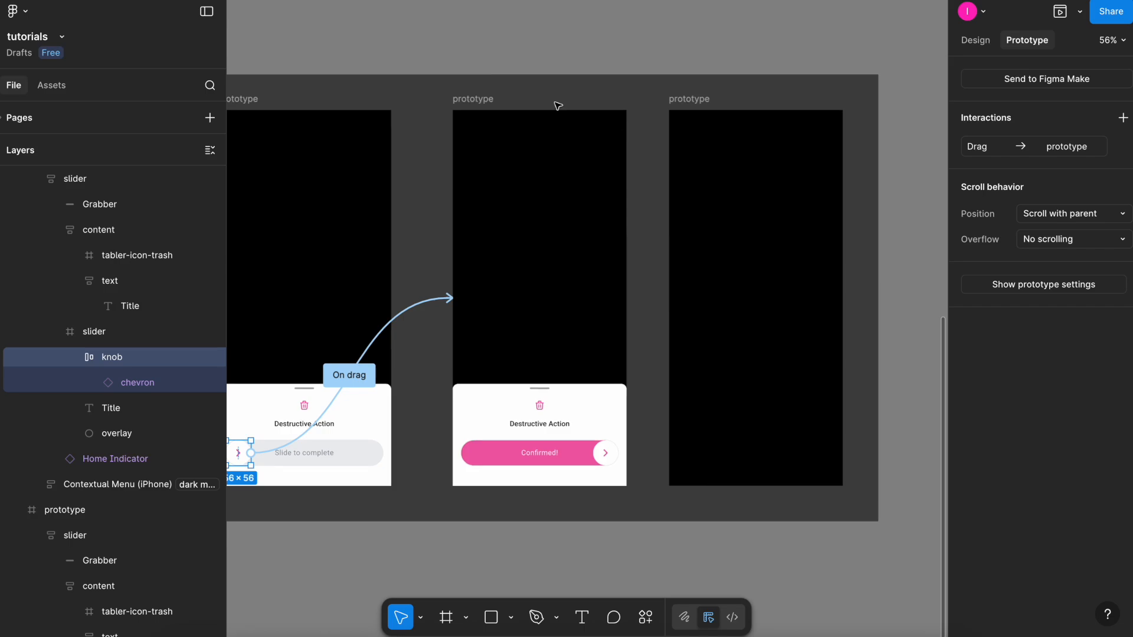
click(671, 97)
click(474, 98)
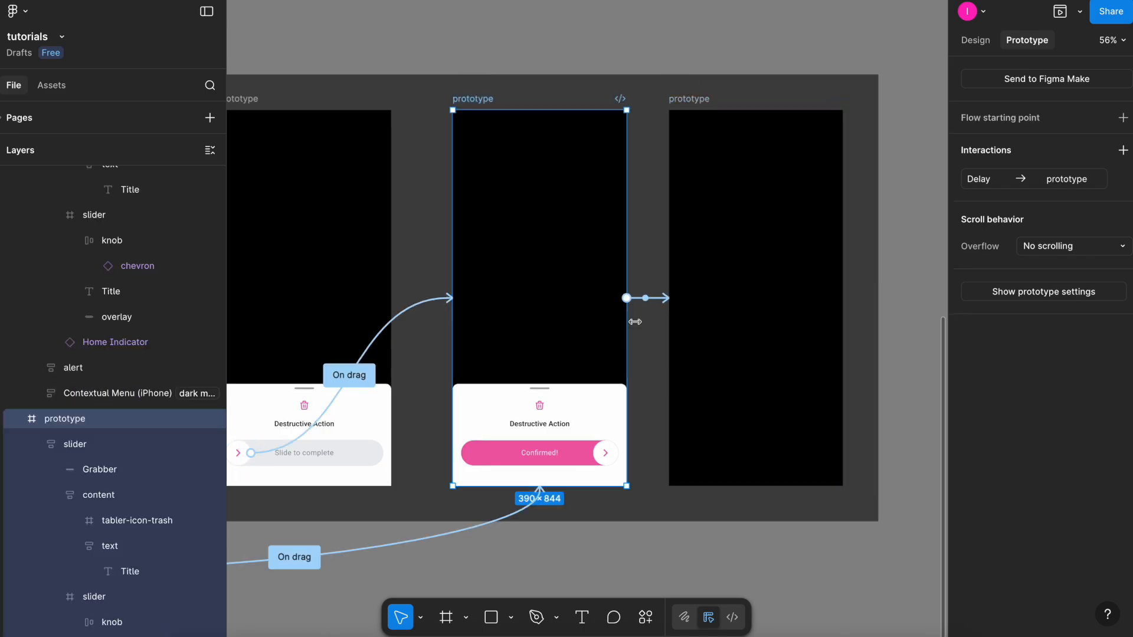
click(650, 300)
drag(677, 334, 807, 183)
scroll(800, 334, up, 2)
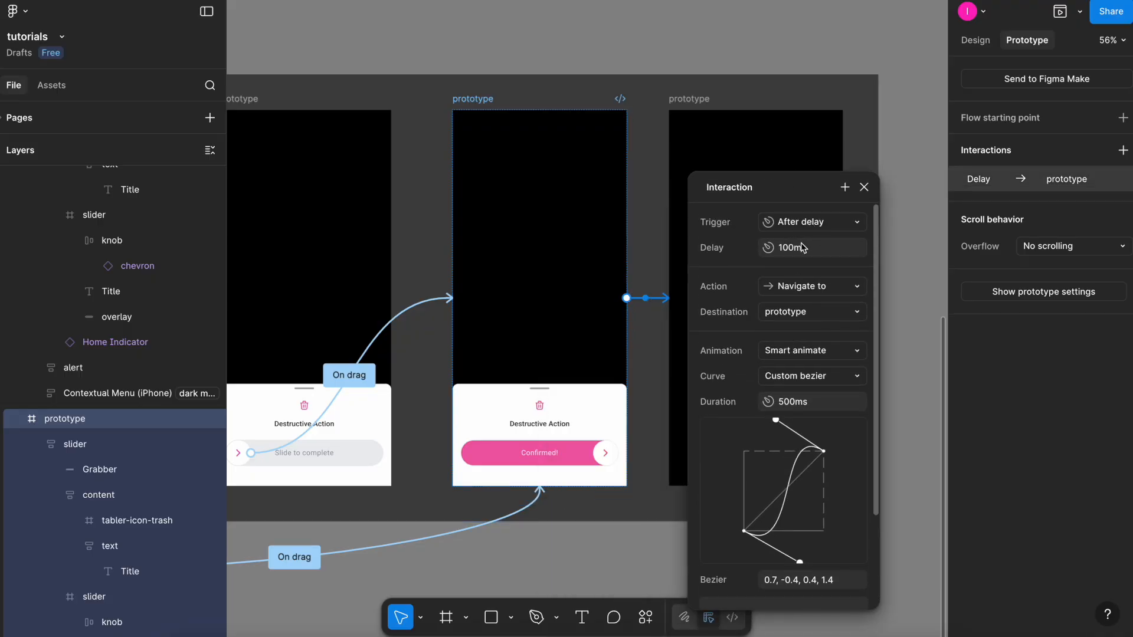
scroll(798, 261, down, 3)
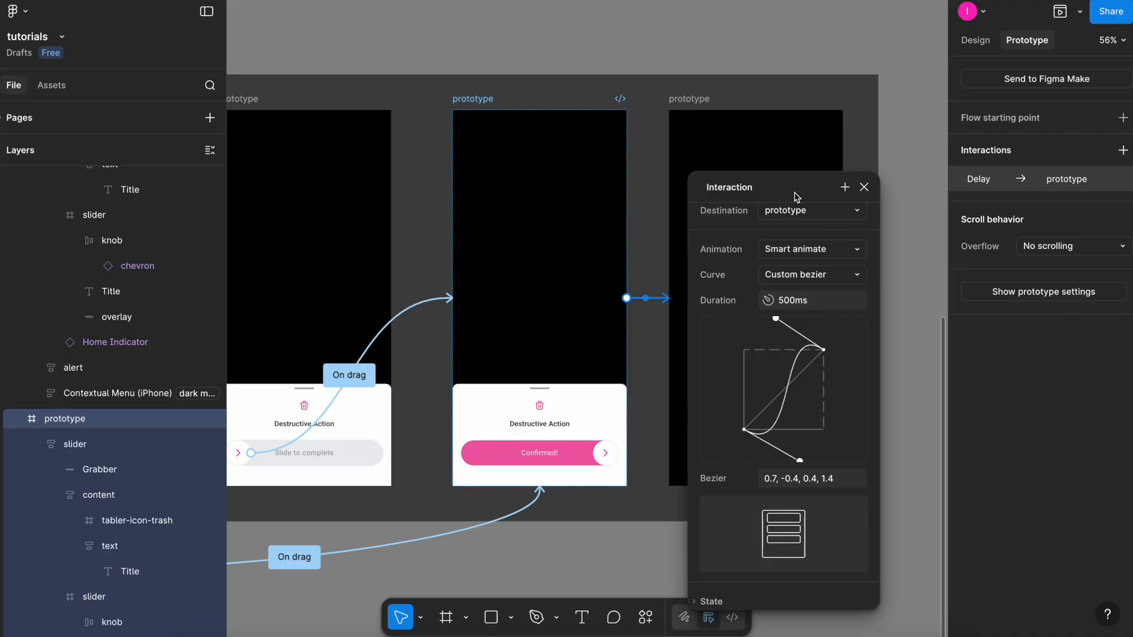
drag(796, 195, 797, 141)
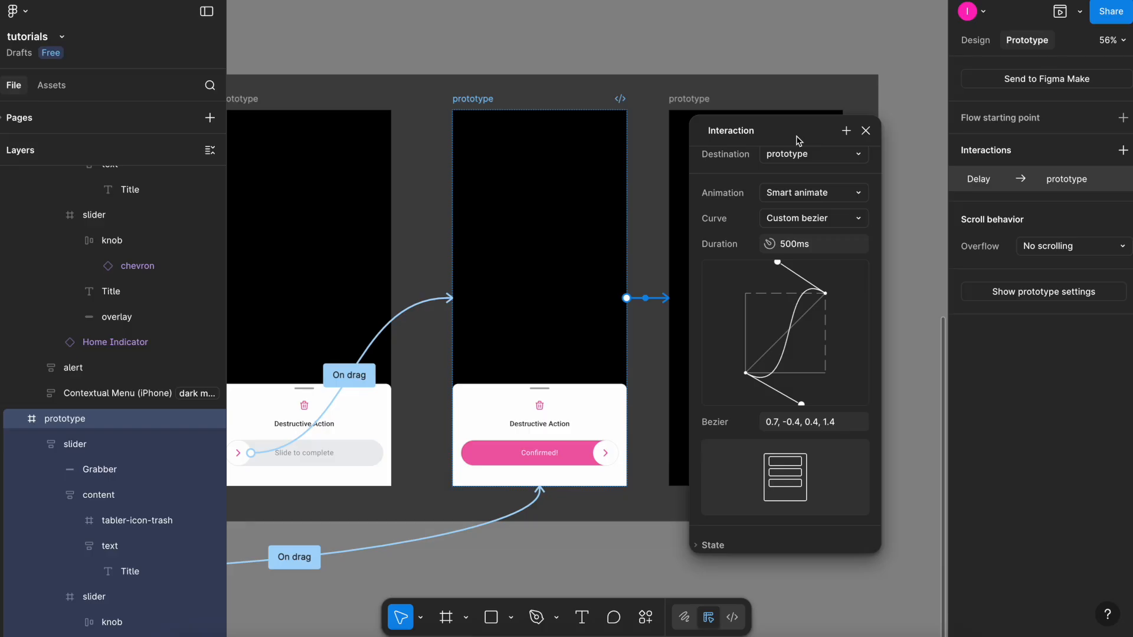
click(866, 130)
Preview the first prototype frame and tap Destructive Action to open the slide-to-complete sheet.
scroll(868, 130, down, 5)
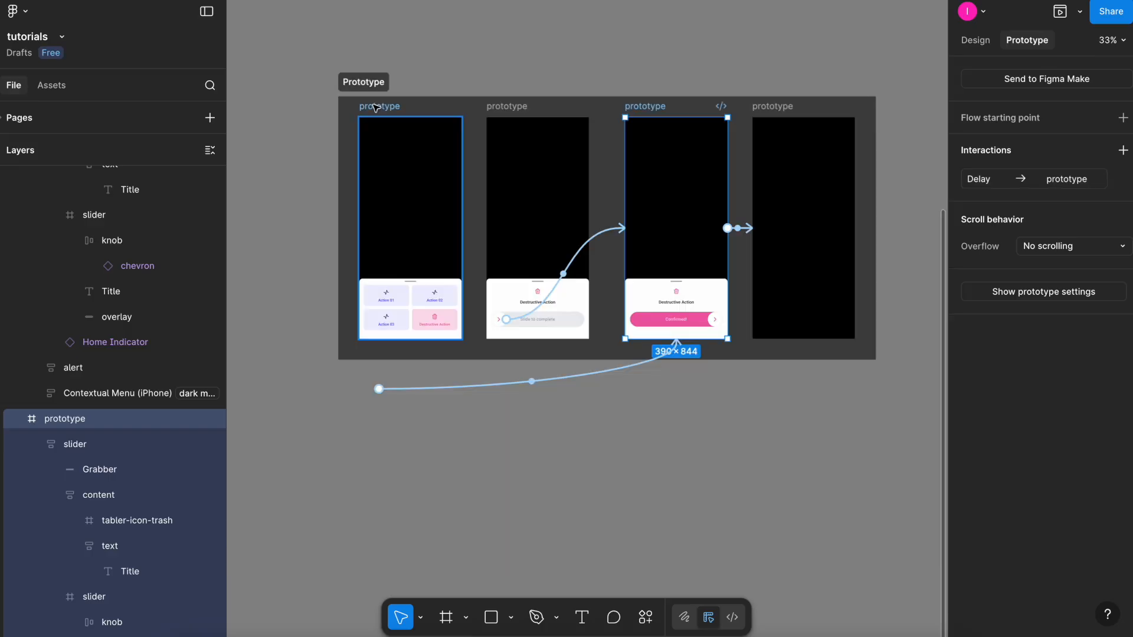
click(375, 107)
click(1060, 12)
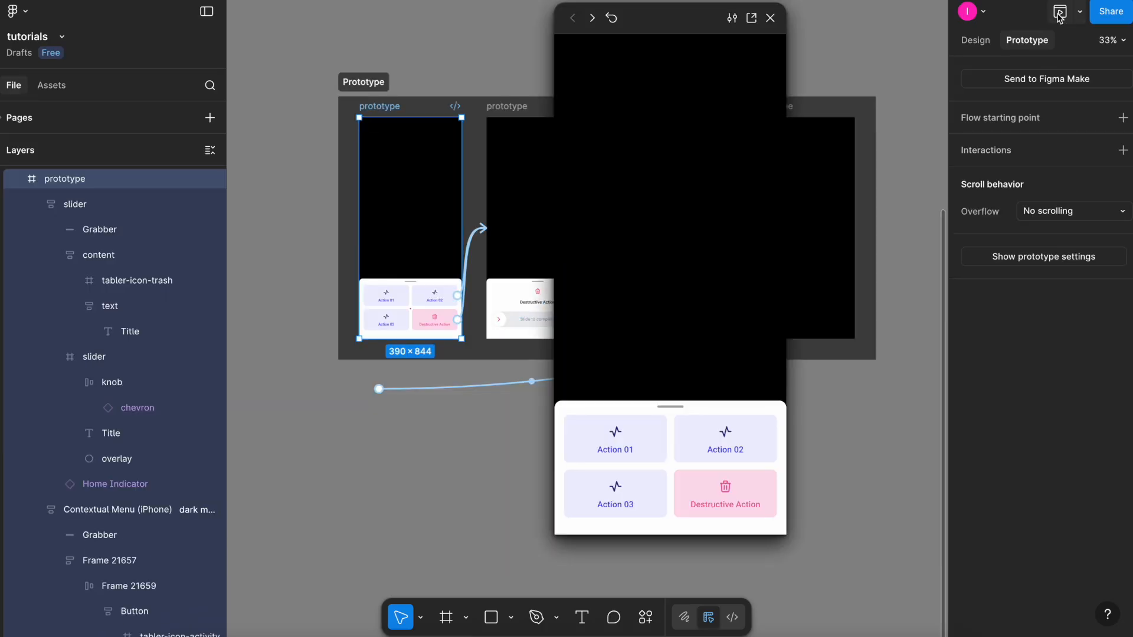
click(739, 500)
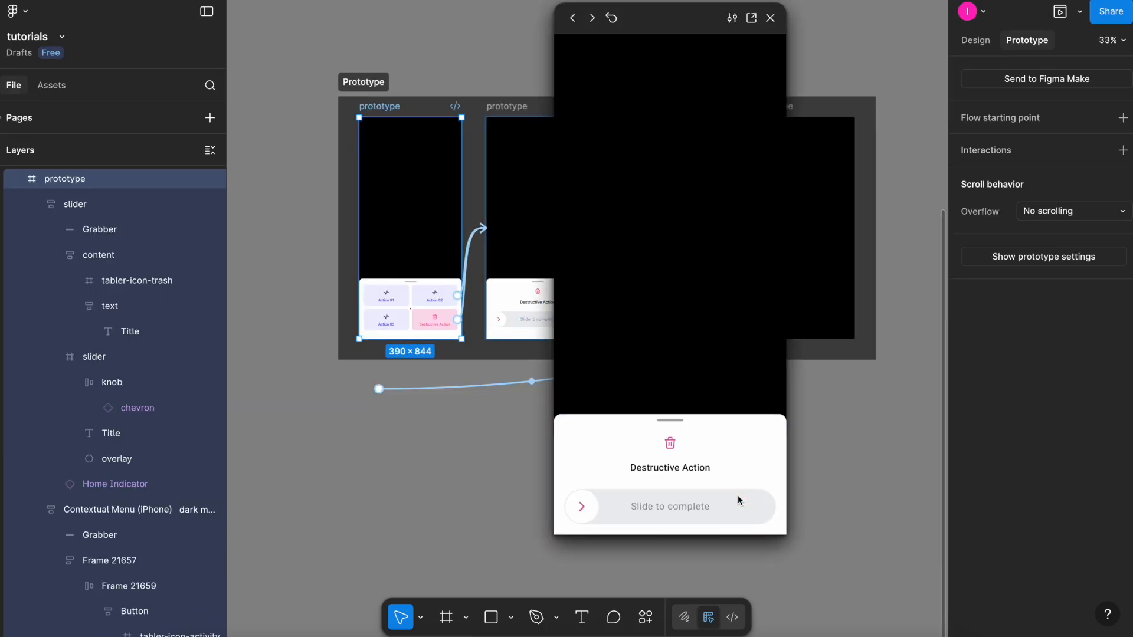
Test the slide-to-complete gesture by dragging the knob across the track, restarting and dragging again.
drag(583, 500, 758, 491)
key(r)
click(725, 497)
drag(588, 494, 754, 491)
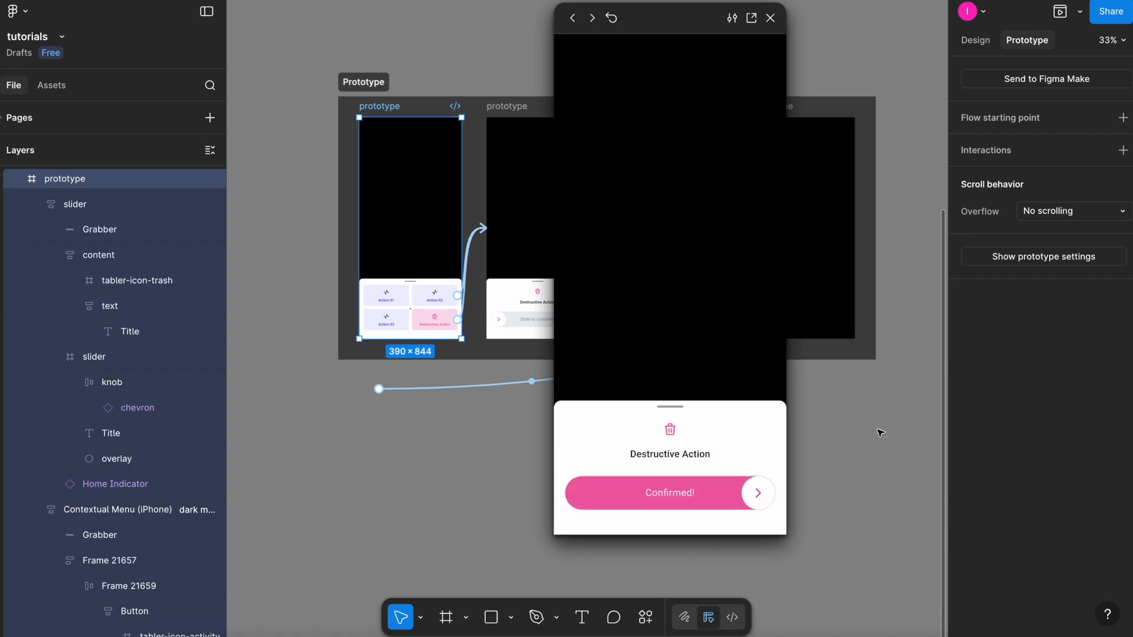
Restart the prototype, repeat the slide-to-complete drag, and close the preview.
key(r)
click(725, 497)
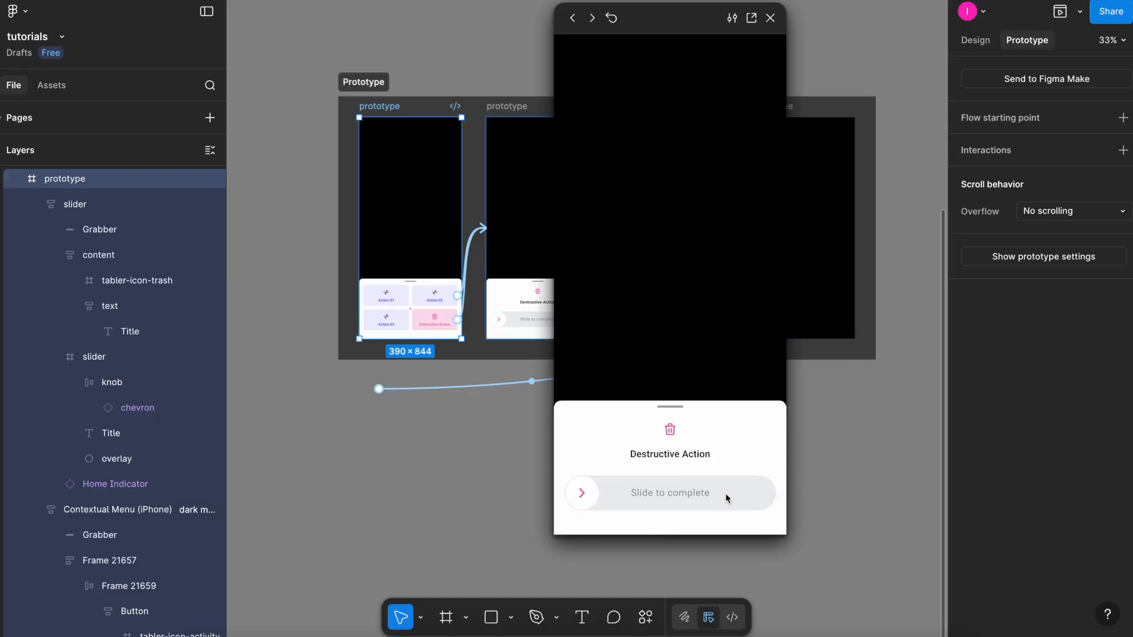
drag(588, 495, 762, 491)
click(770, 18)
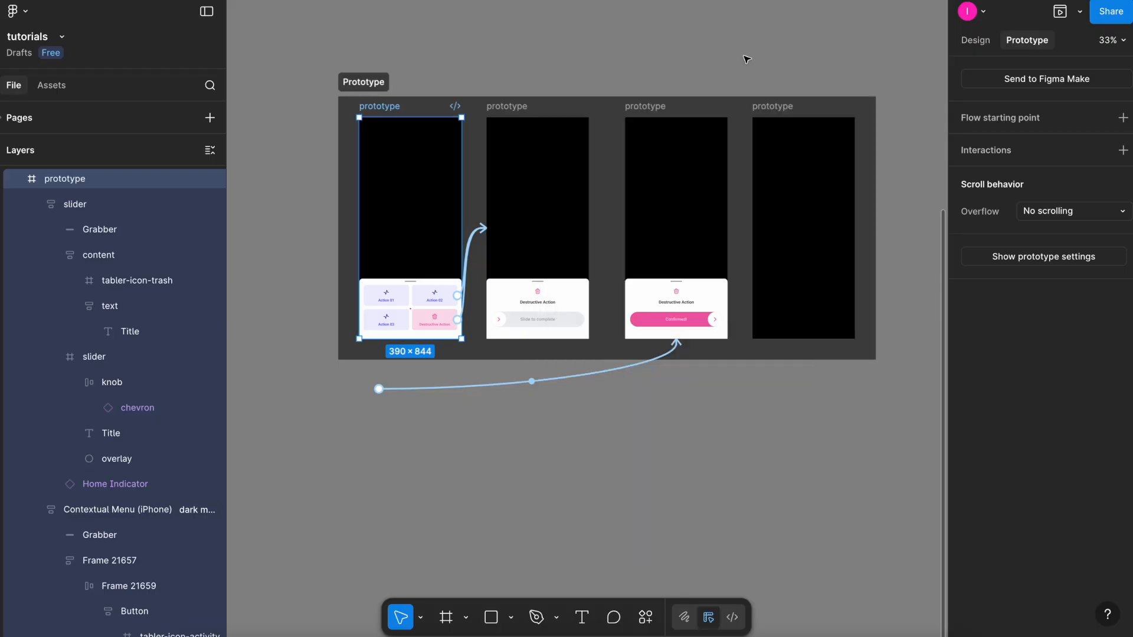